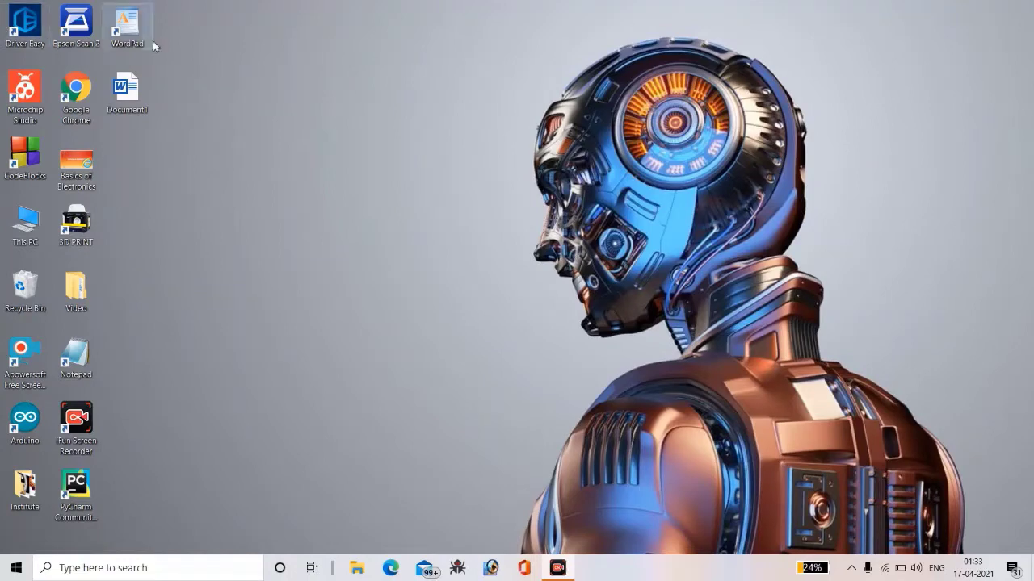
right_click(221, 73)
click(246, 135)
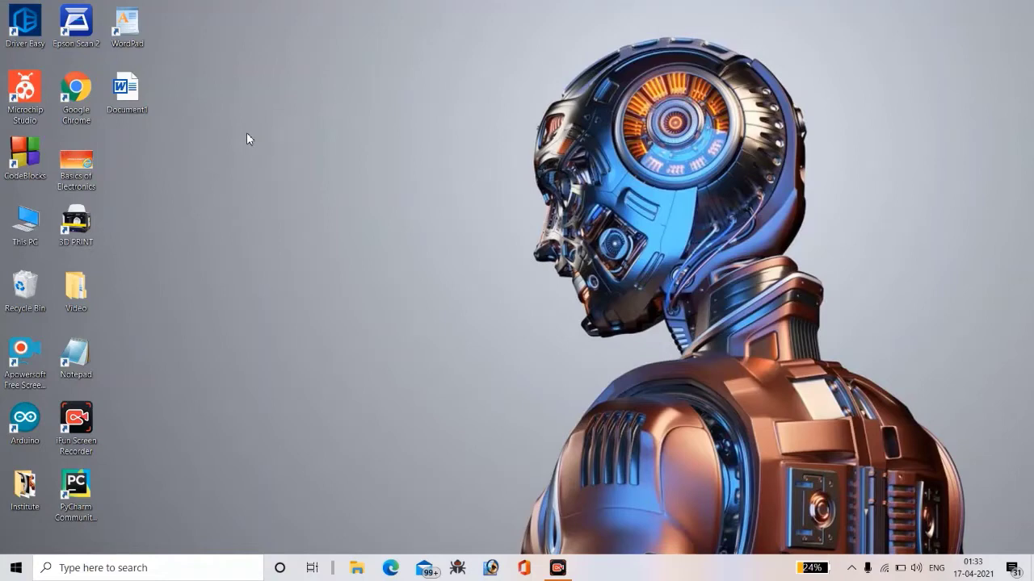
right_click(247, 132)
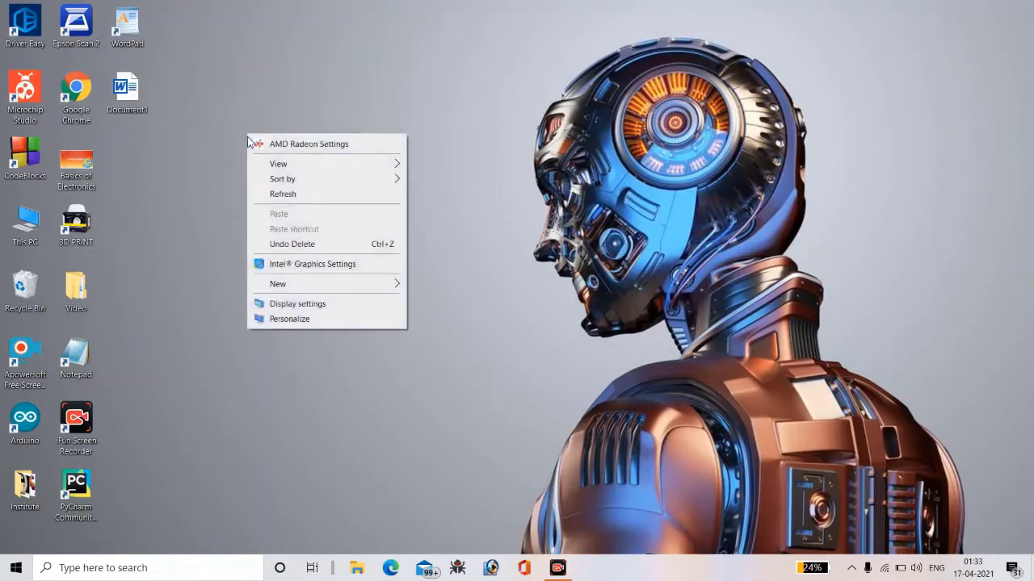
click(258, 197)
right_click(222, 60)
click(251, 122)
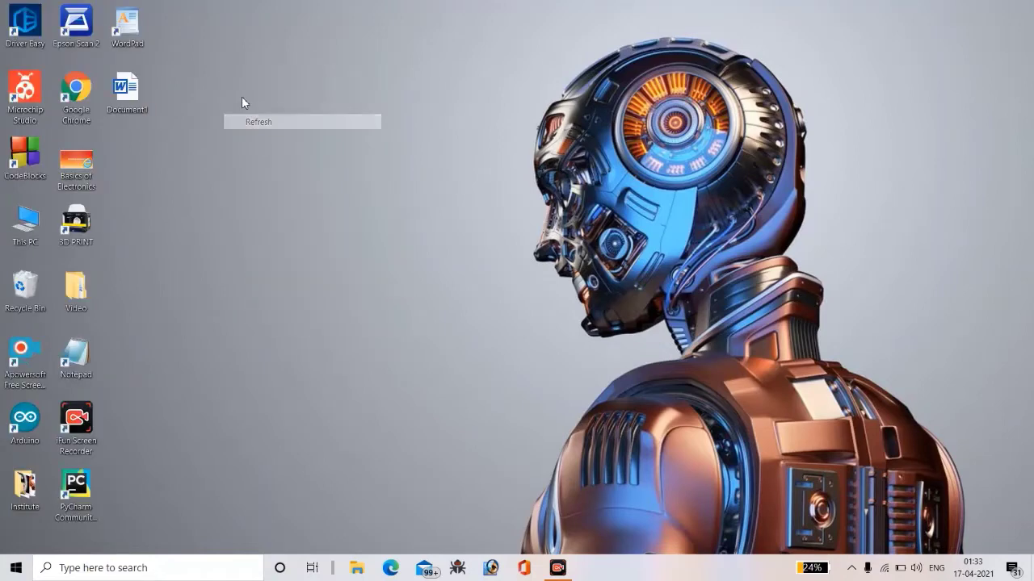
right_click(238, 89)
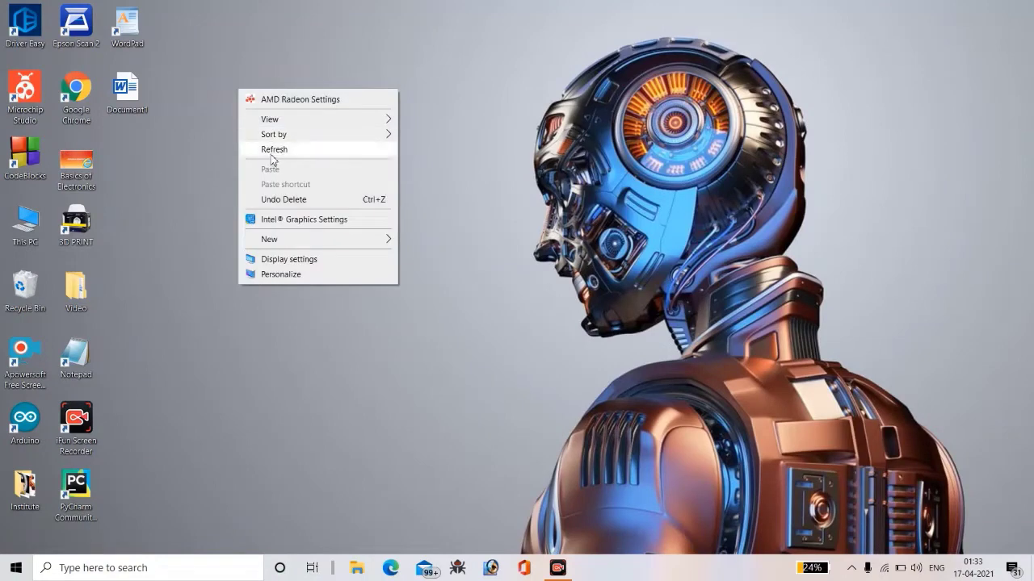
click(255, 147)
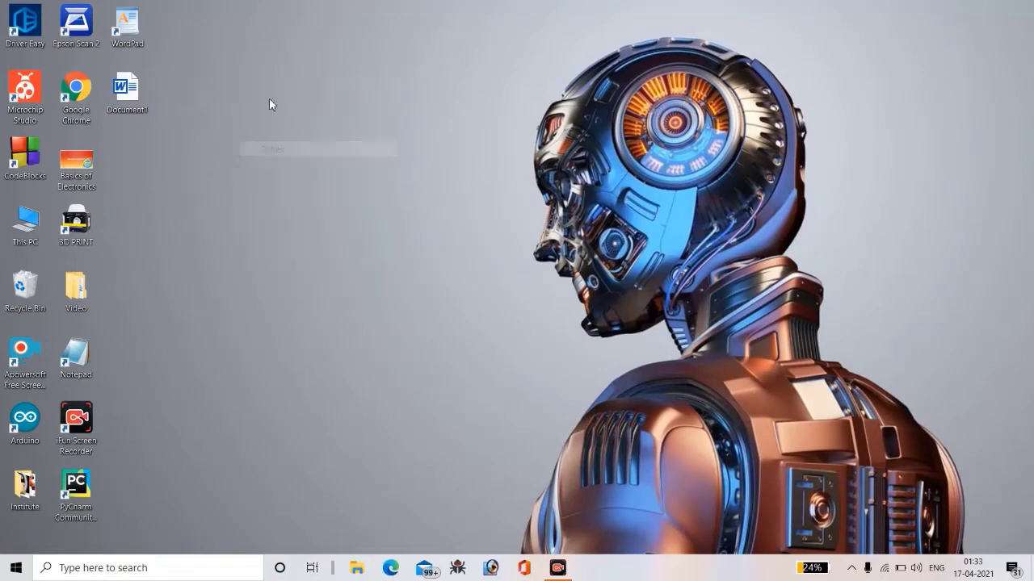
- Launch WordPad from the Windows Accessories group of installed programs and close its window again
click(11, 569)
scroll(109, 525, down, 10)
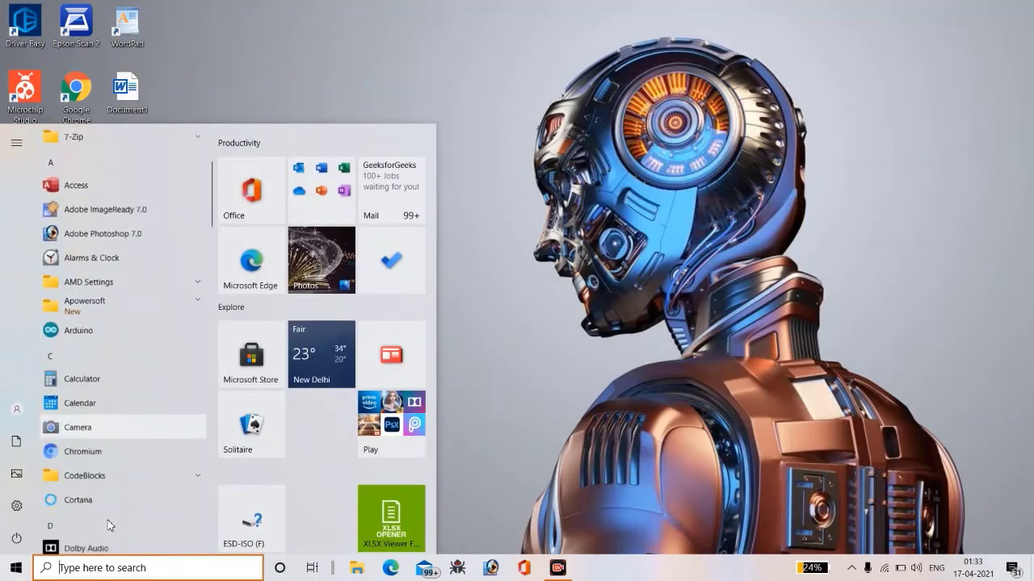
scroll(108, 525, down, 8)
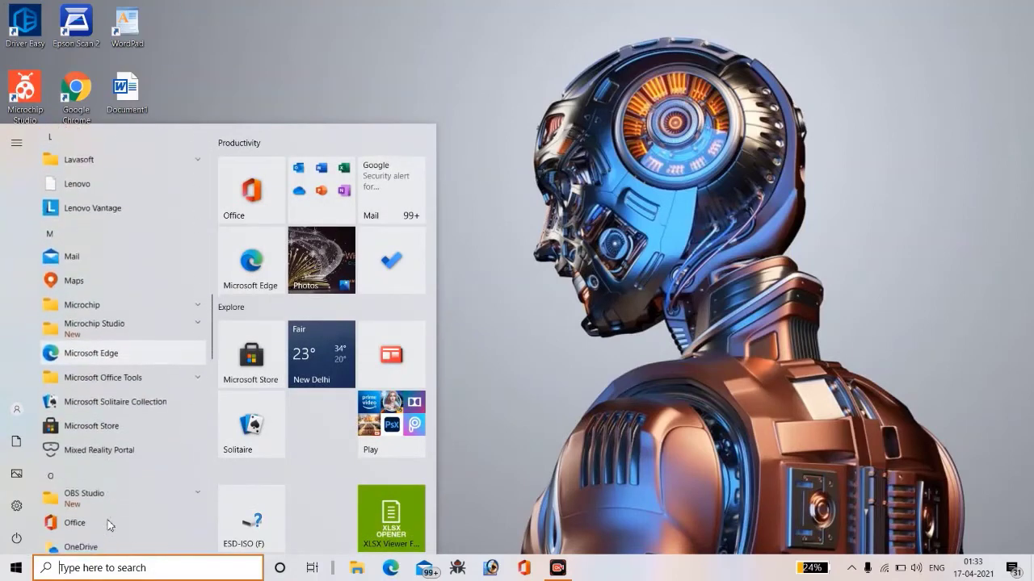
scroll(108, 525, down, 10)
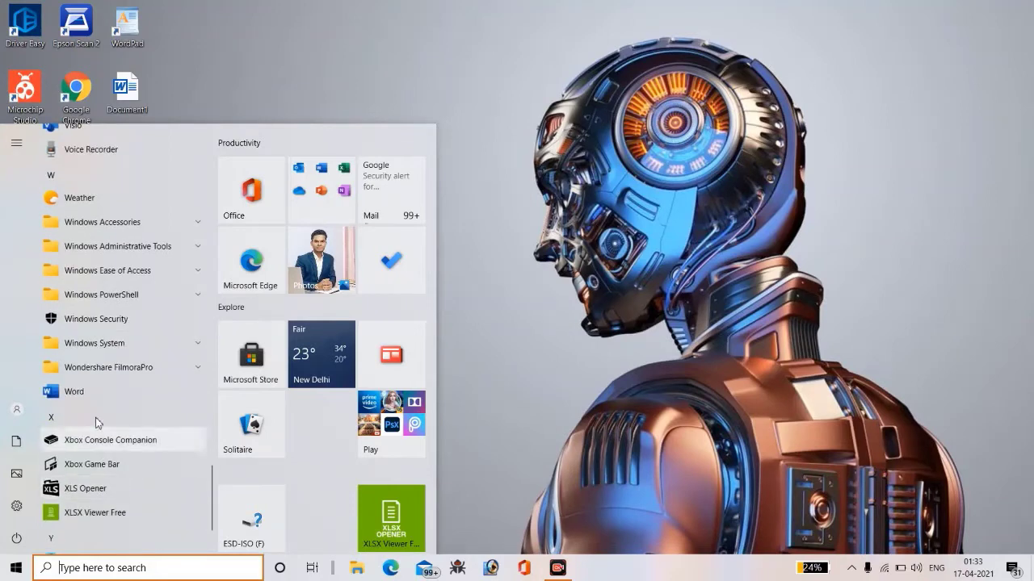
click(97, 224)
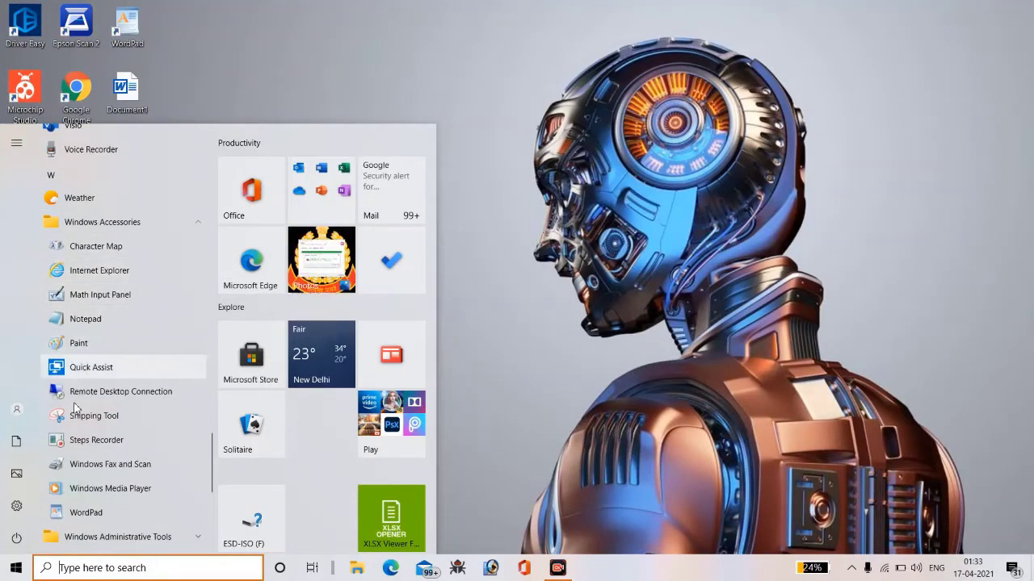
scroll(102, 485, down, 1)
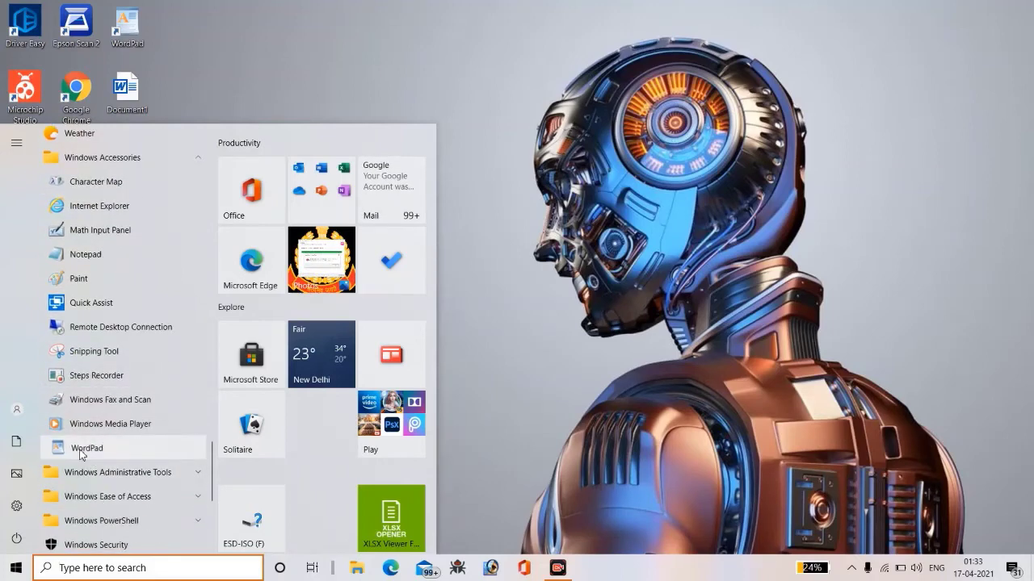
click(87, 446)
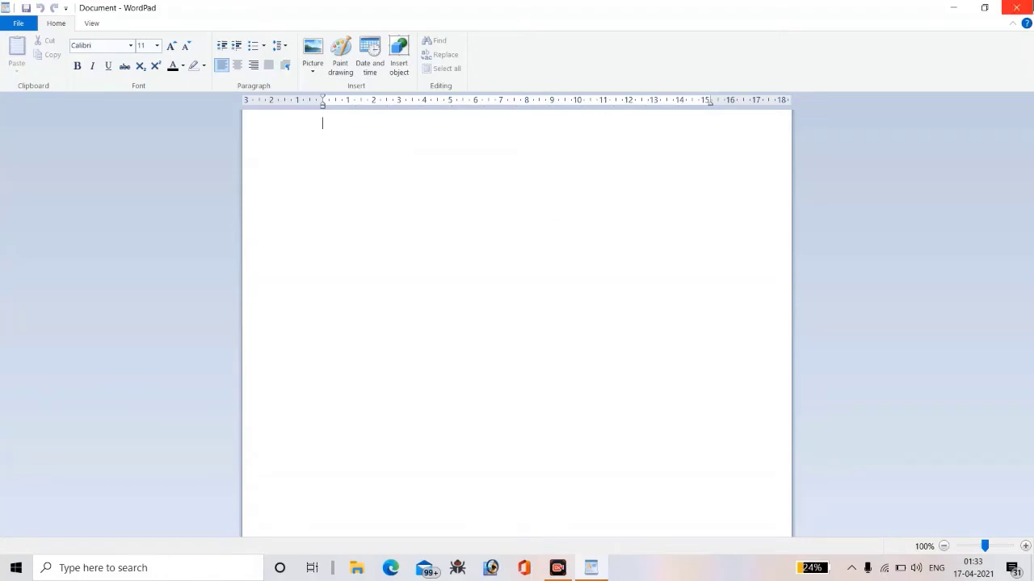
click(1016, 7)
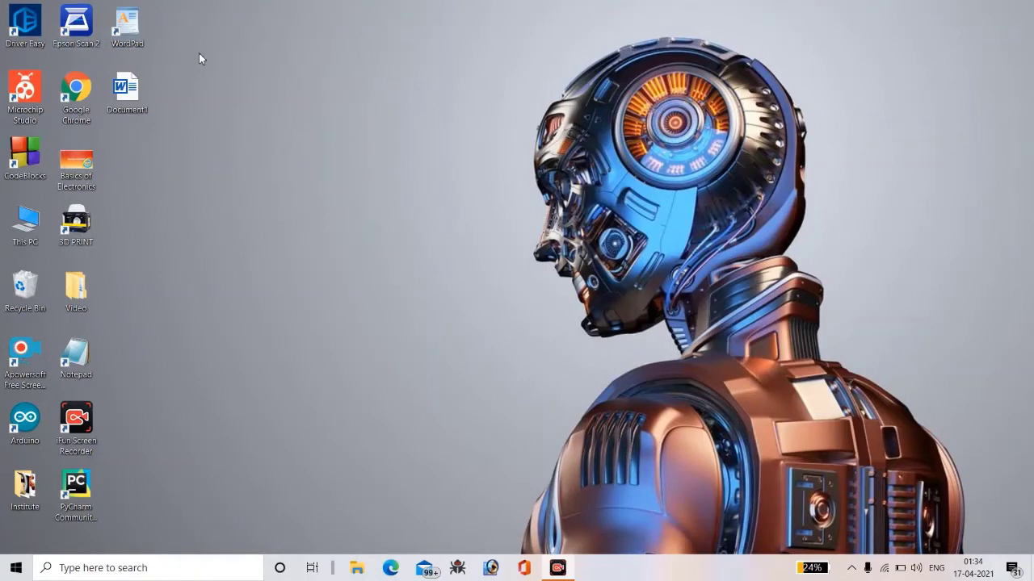
- Open WordPad from its desktop shortcut
double_click(127, 28)
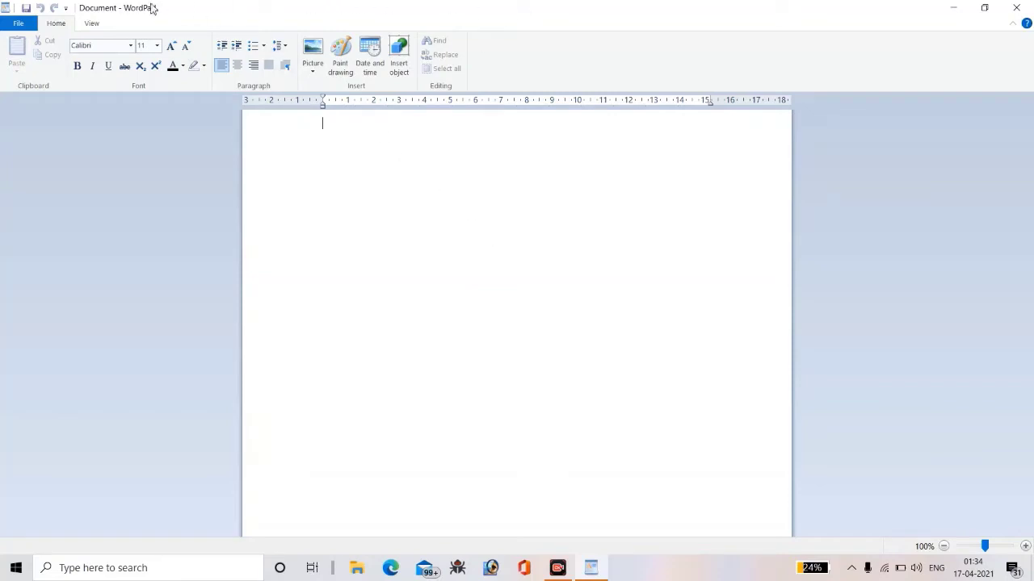
- Restore the WordPad window to a smaller size, resize and move it on the desktop, and maximize it again
double_click(224, 7)
drag(73, 255, 212, 267)
drag(838, 270, 772, 266)
drag(547, 74, 546, 105)
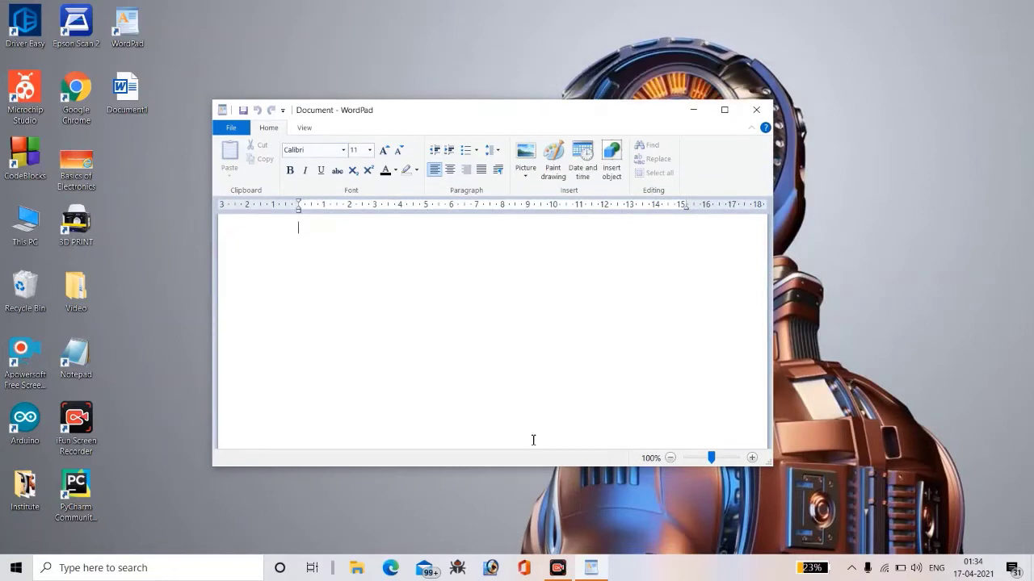
drag(535, 466, 541, 413)
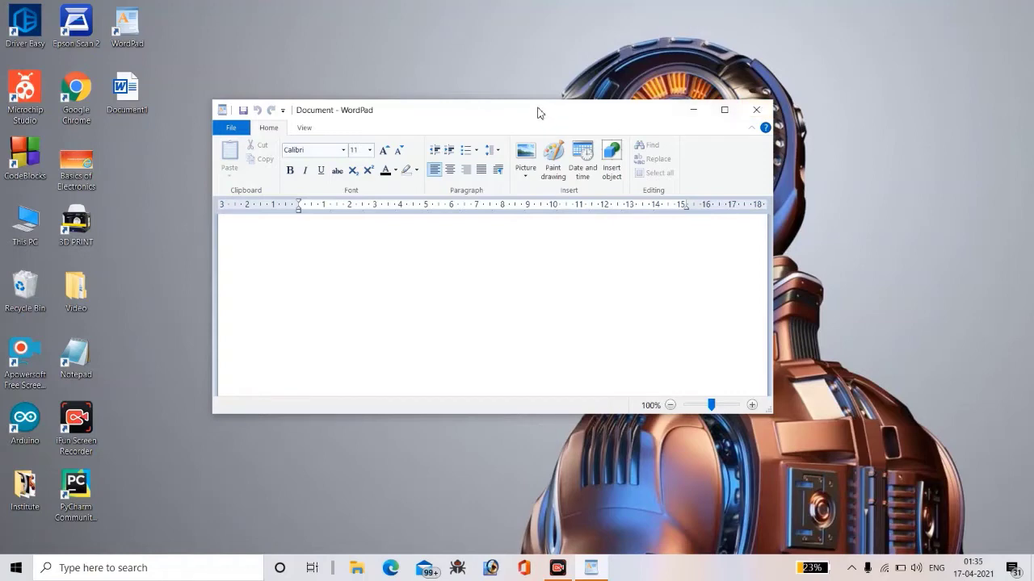
drag(537, 111, 560, 127)
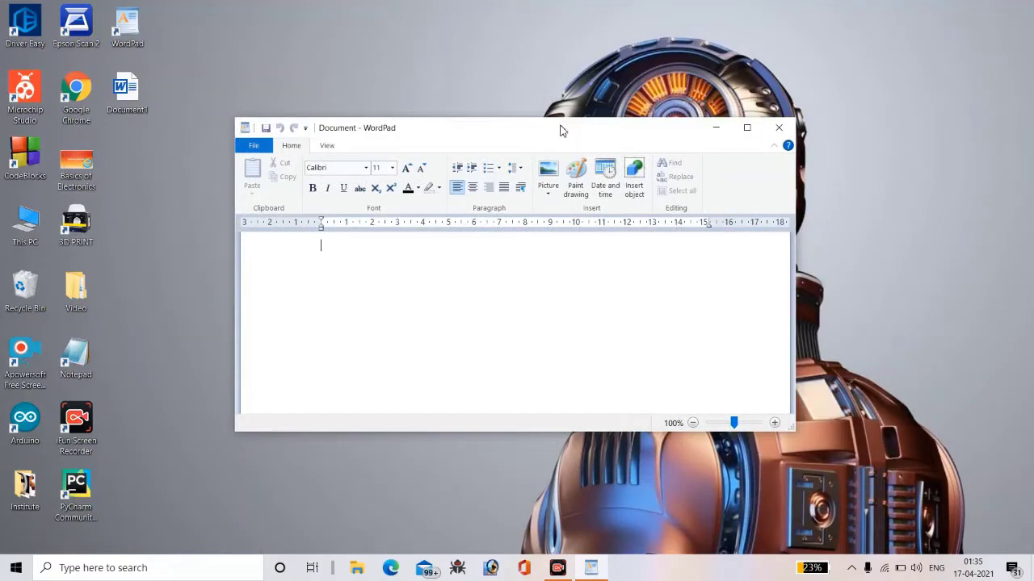
click(746, 126)
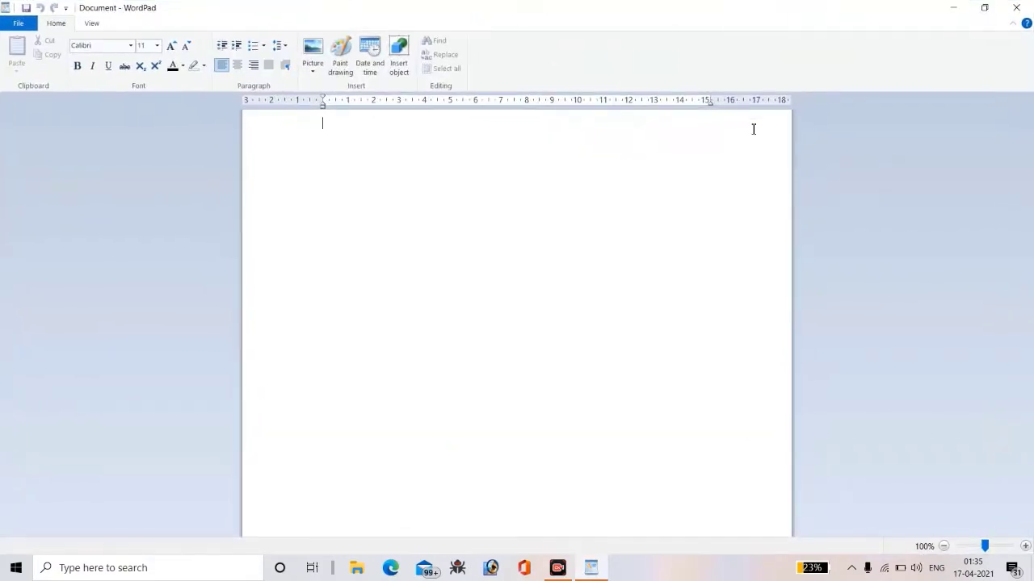
- Review WordPad's file commands and its zoom, ruler, status bar and word wrap view options
click(29, 28)
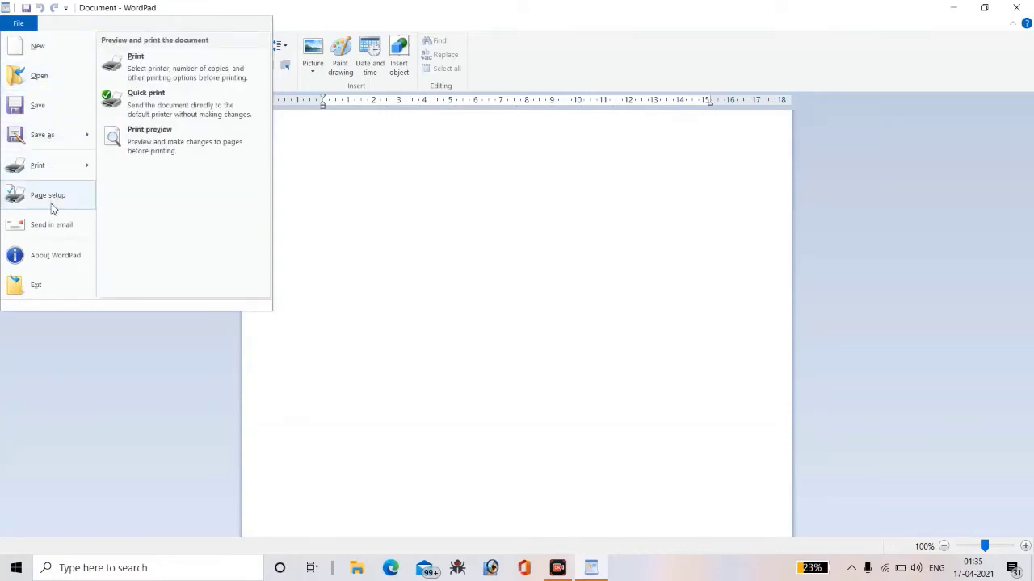
click(385, 284)
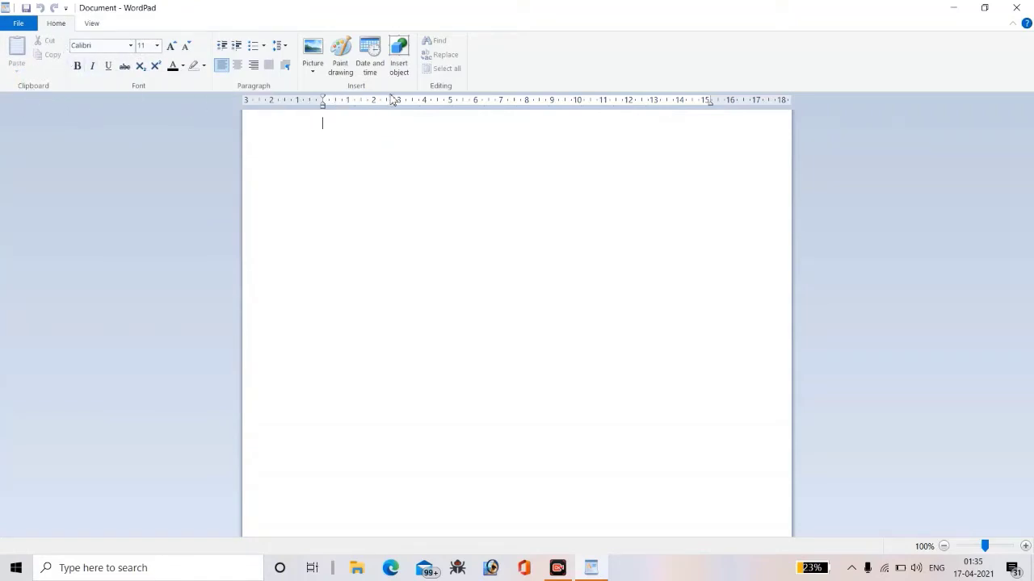
click(91, 24)
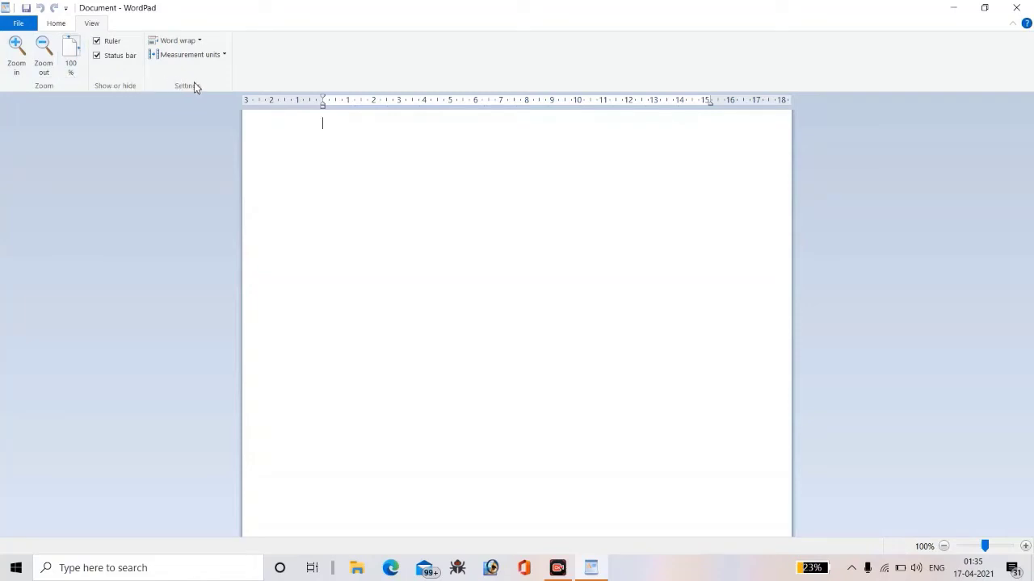
click(54, 24)
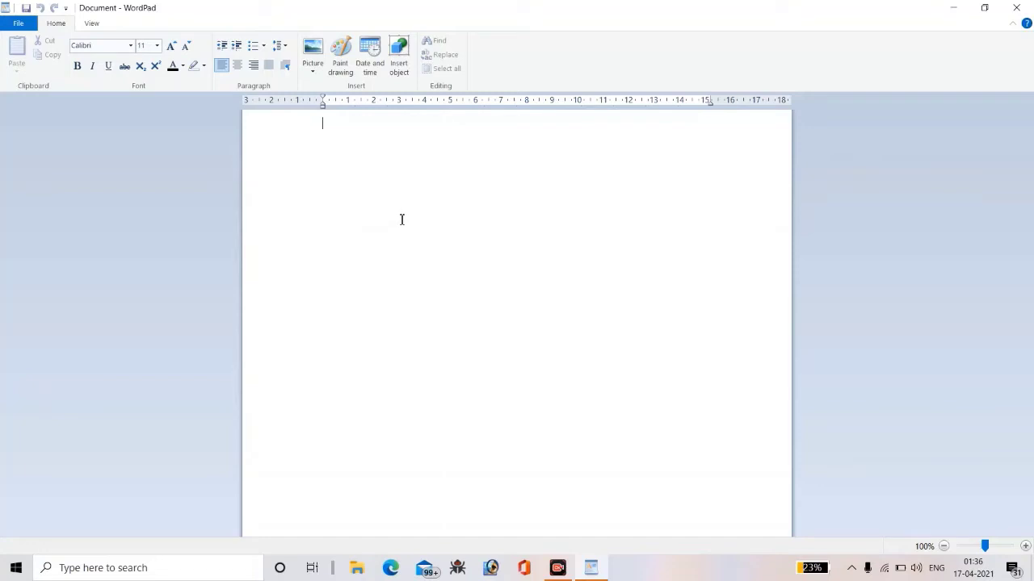
- Open the file Document1 from the Desktop folder
click(16, 24)
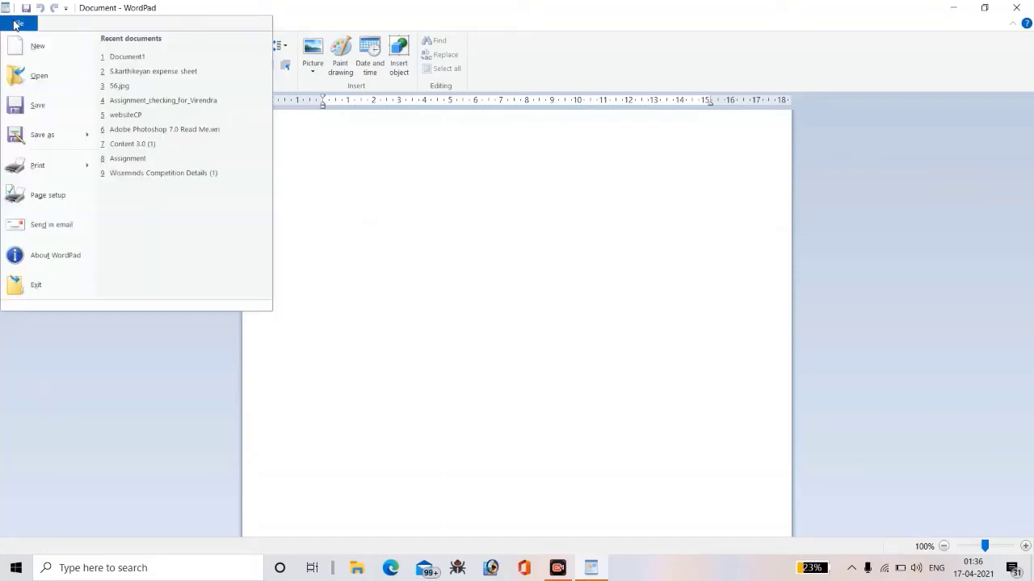
click(363, 118)
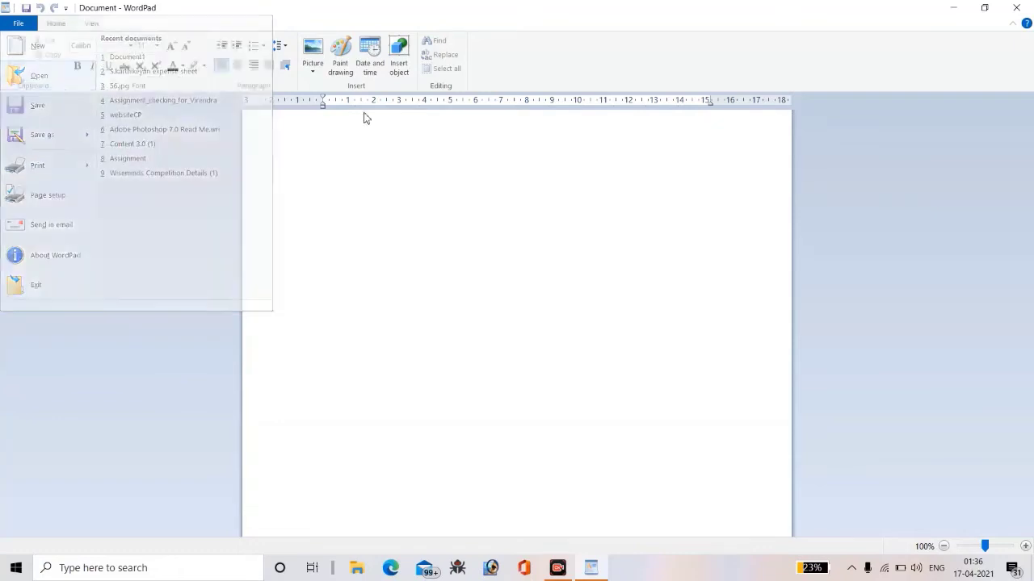
click(369, 210)
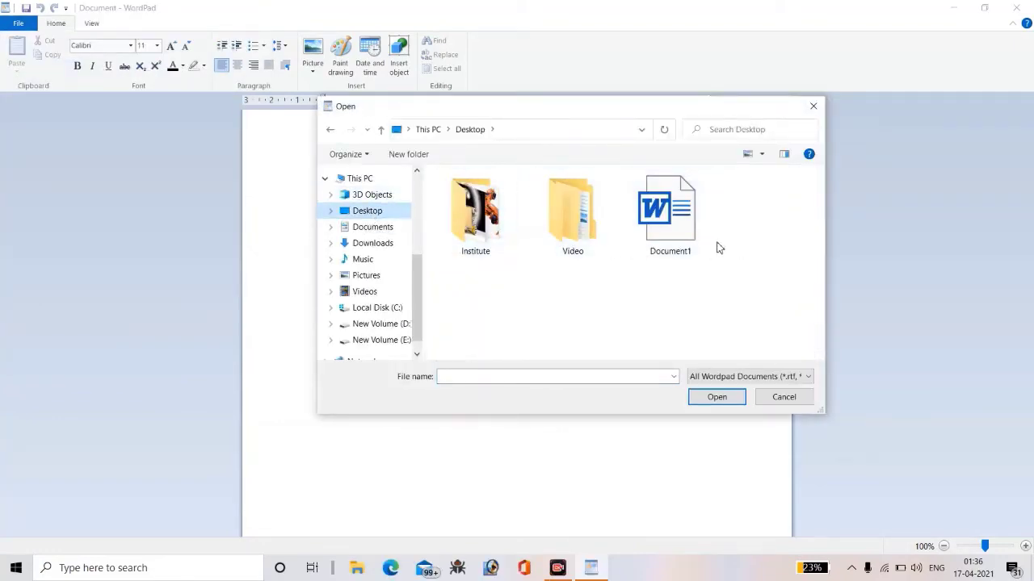
click(690, 233)
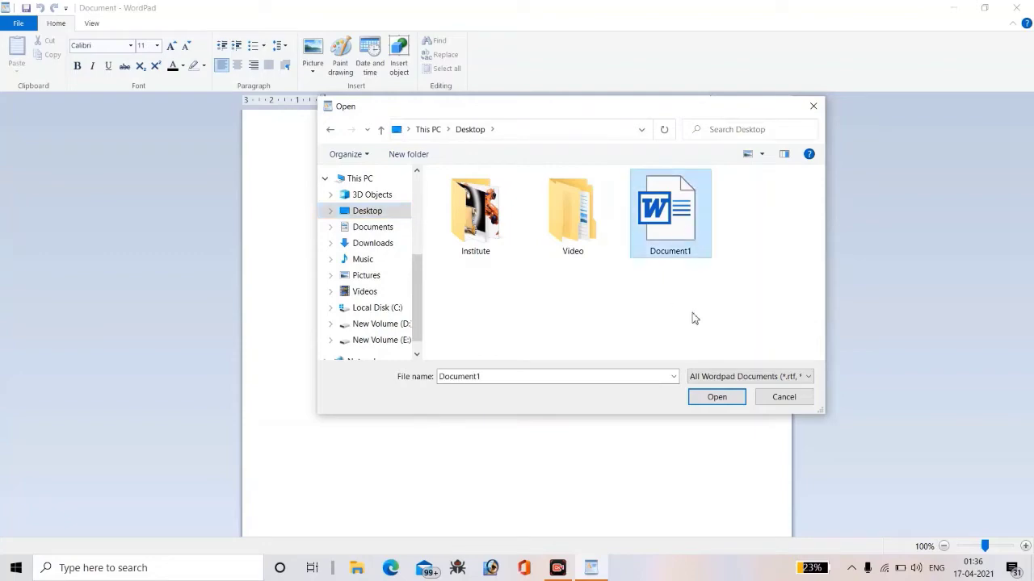
click(715, 399)
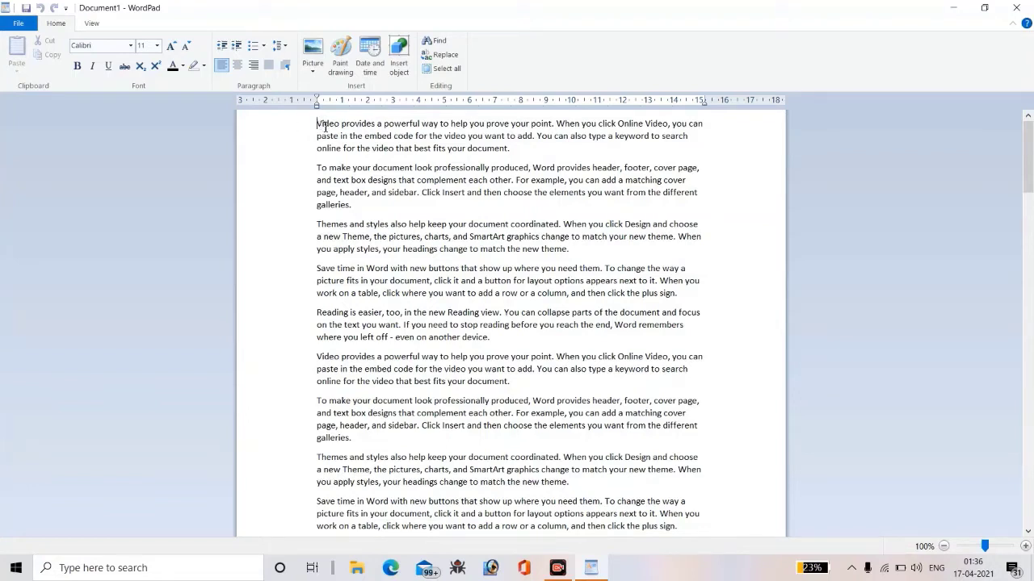
- Copy the first paragraph, starting "Video provides a powerful way", and paste it on a new line at the document's end
drag(324, 127, 531, 153)
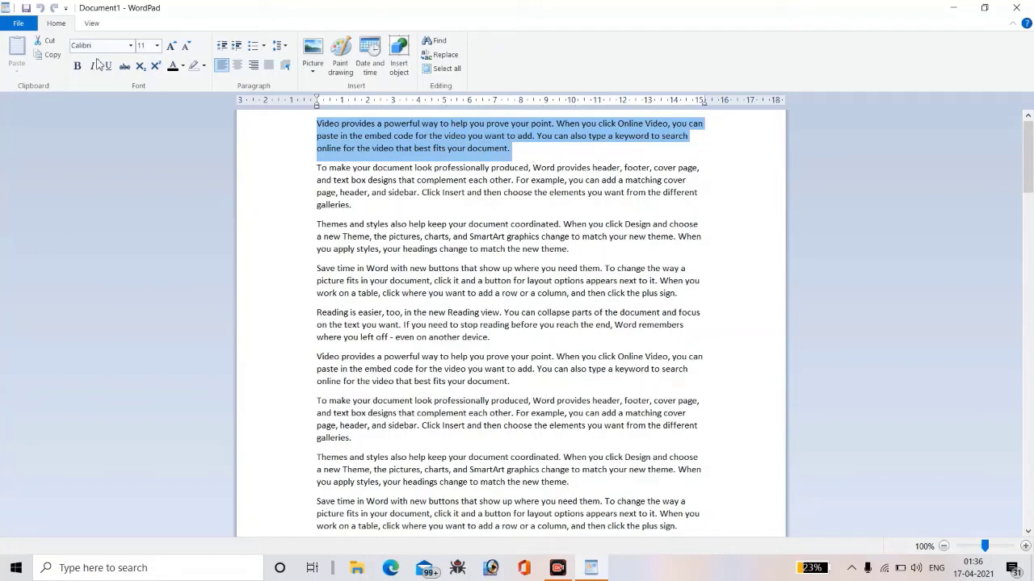
click(53, 58)
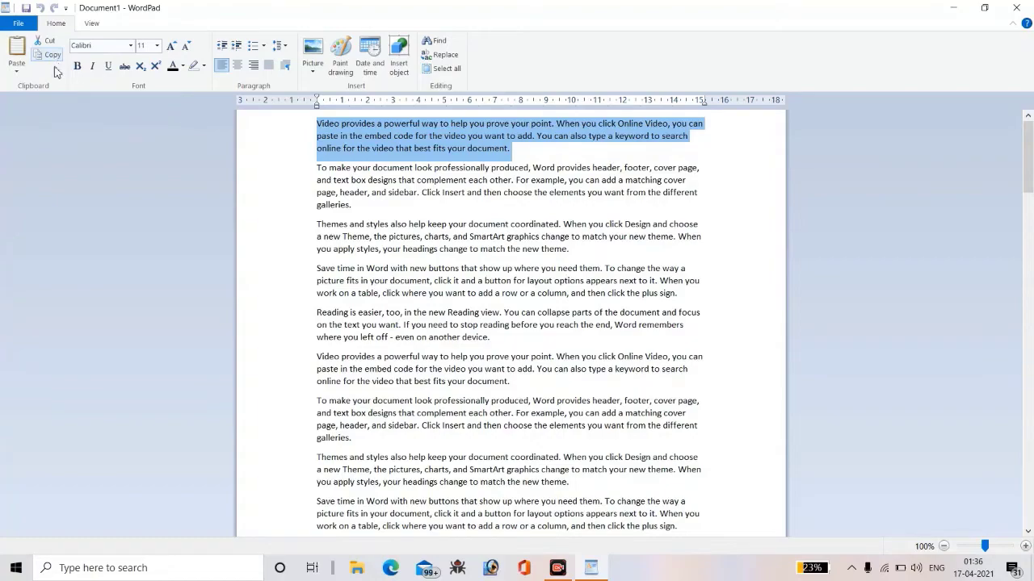
scroll(420, 291, down, 4)
scroll(430, 295, down, 15)
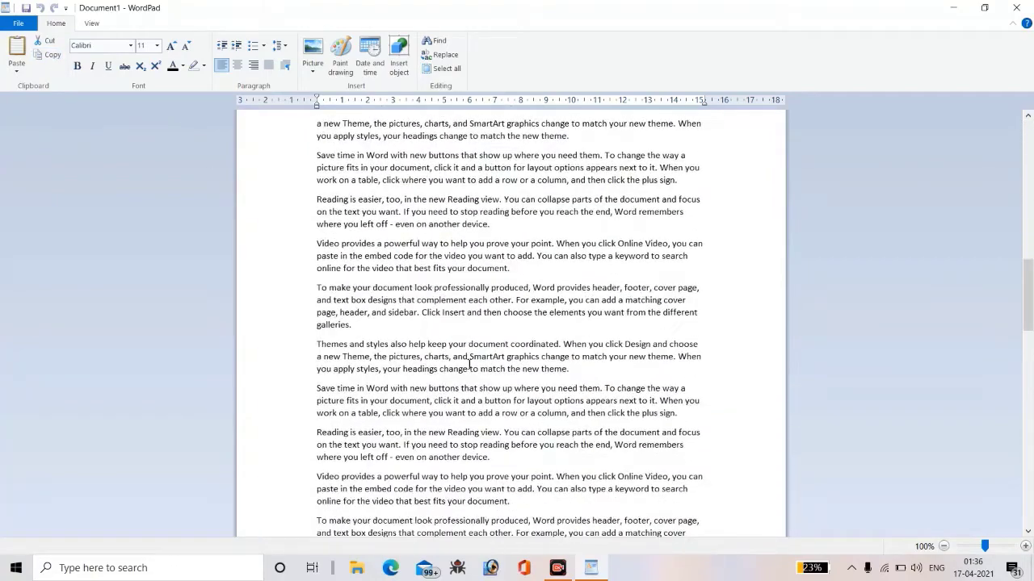
scroll(469, 365, down, 4)
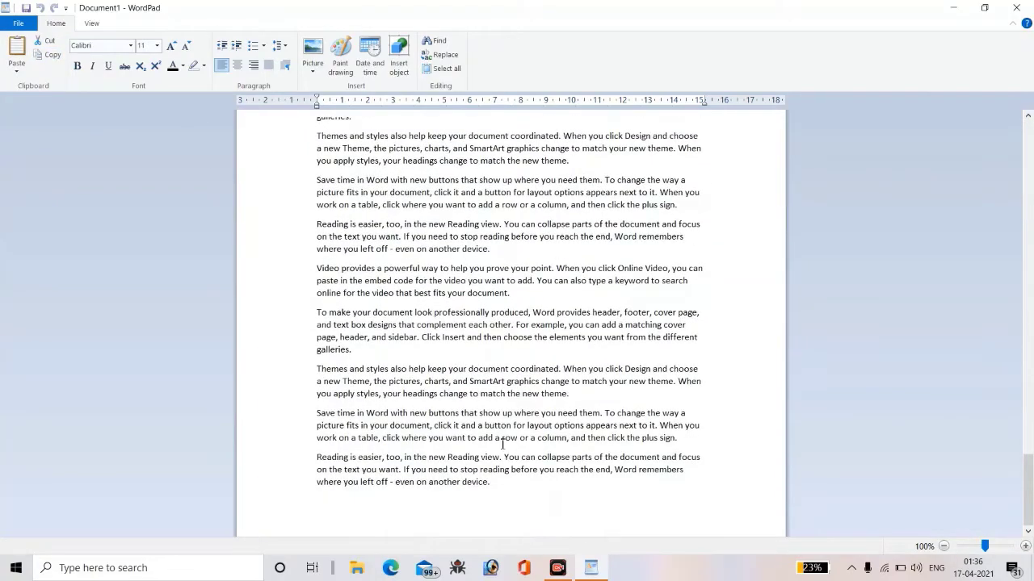
click(504, 489)
key(Return)
click(11, 53)
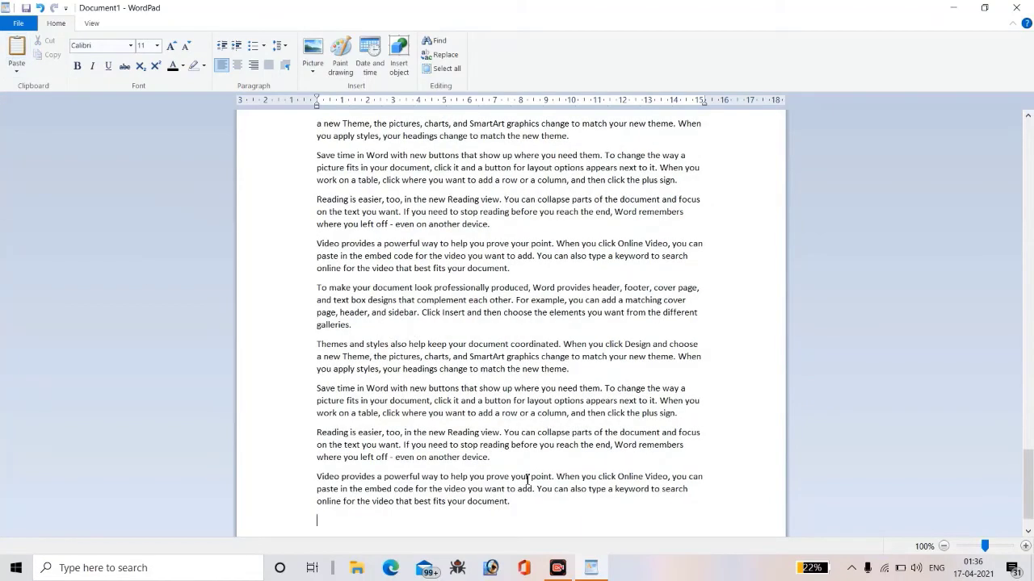
- Cut the first paragraph, starting "Video provides a powerful way", from the beginning of the document
scroll(527, 480, up, 15)
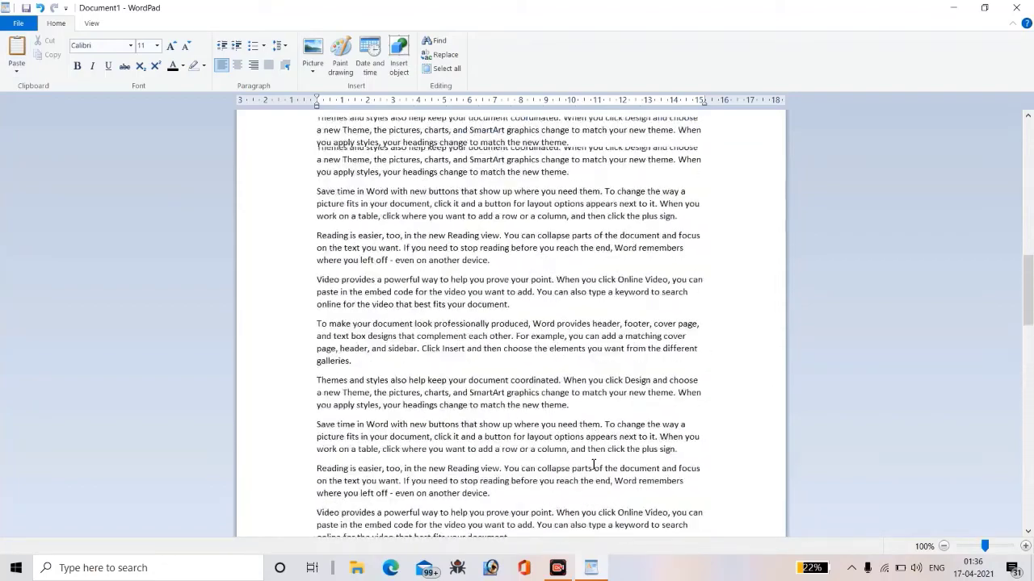
scroll(594, 465, up, 10)
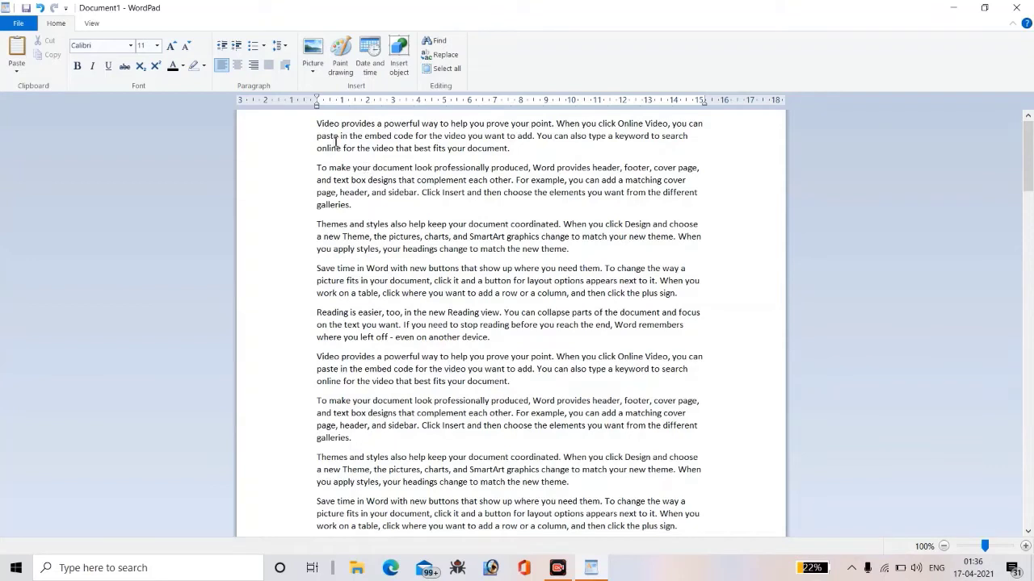
drag(315, 123, 450, 154)
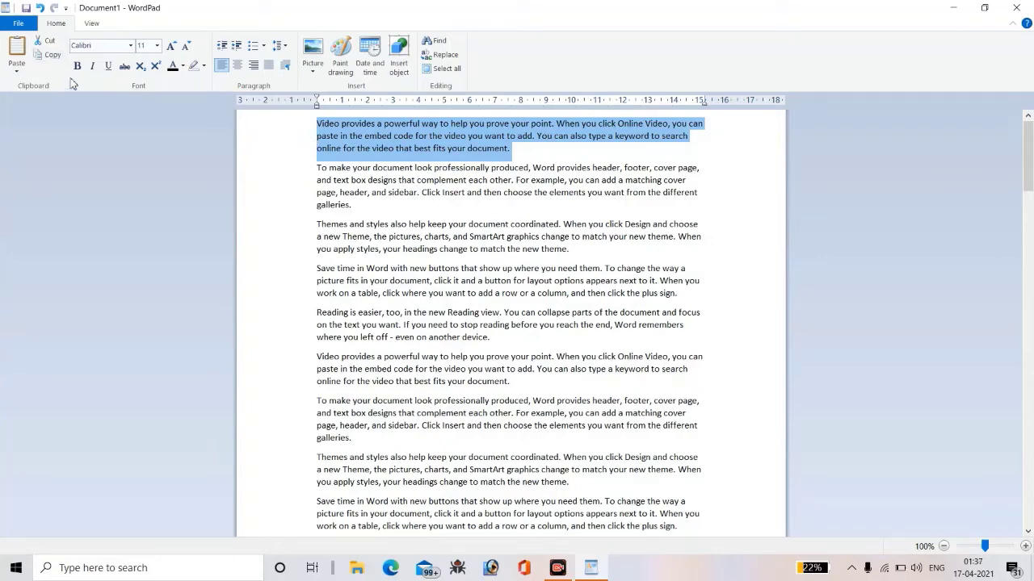
click(49, 45)
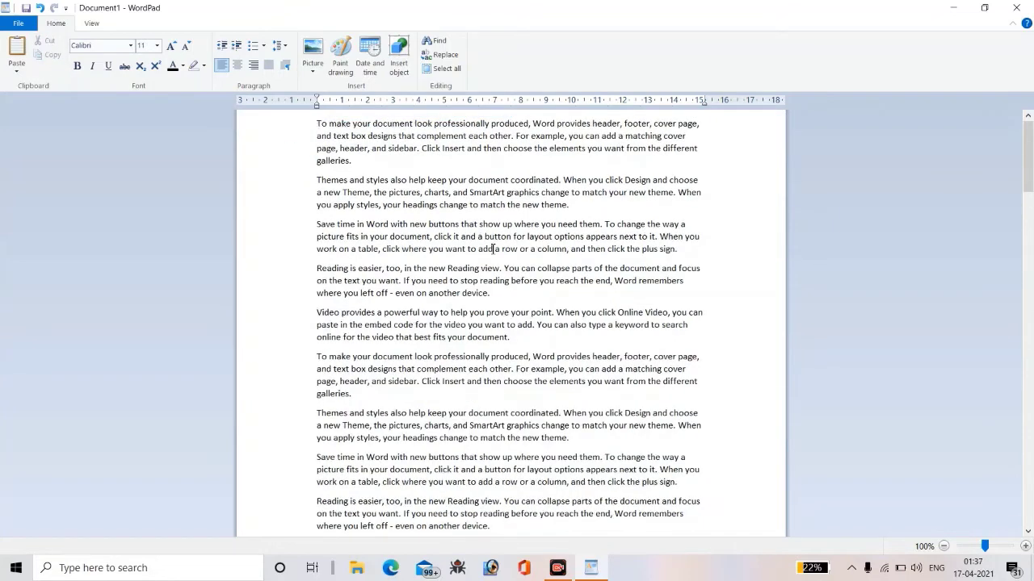
- Paste the cut "Video provides a powerful way" paragraph five times on a new line below the paragraph starting "To make your document look"
scroll(496, 248, down, 2)
scroll(491, 245, up, 2)
click(376, 167)
key(Return)
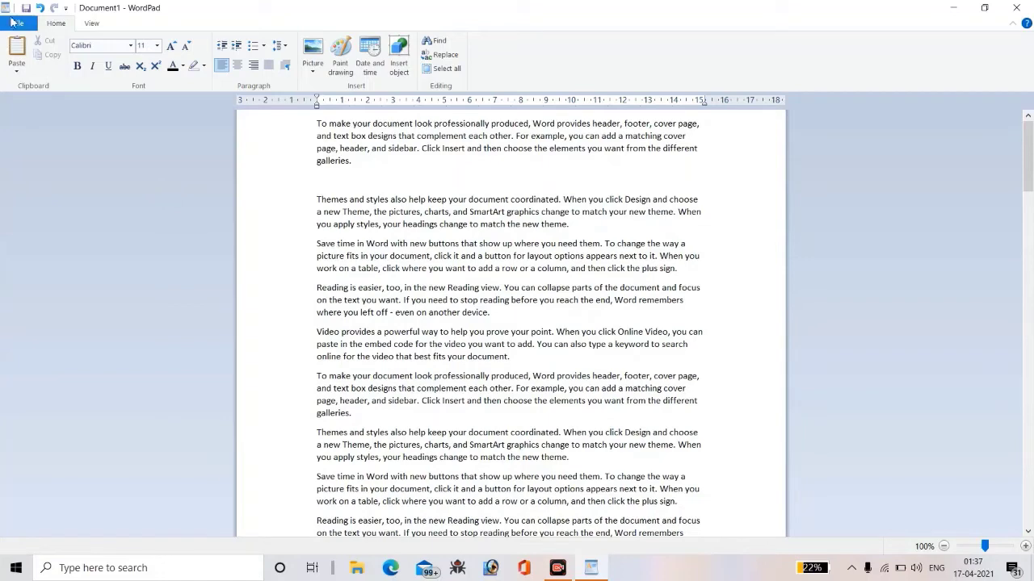
key(ctrl+v)
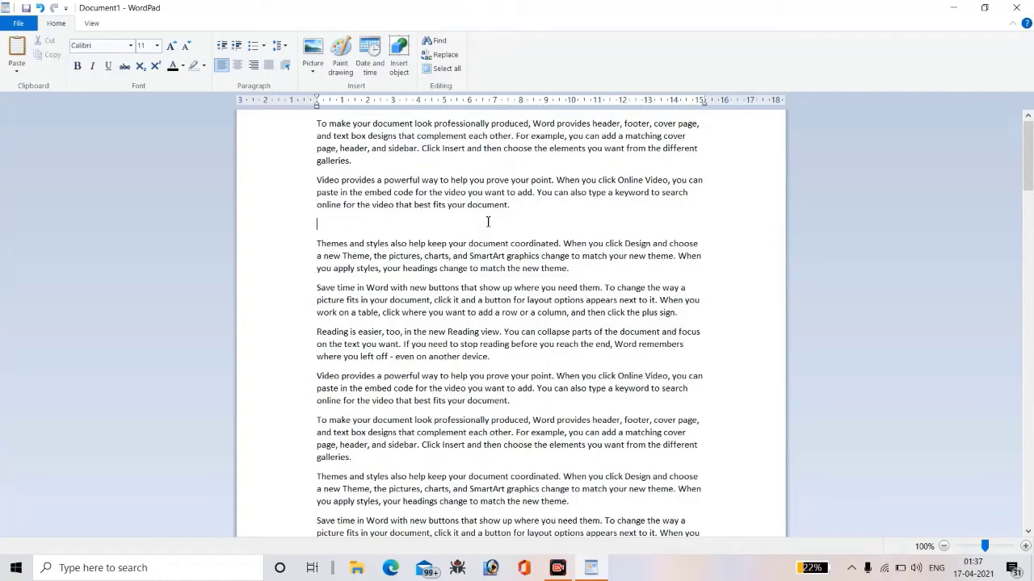
click(11, 52)
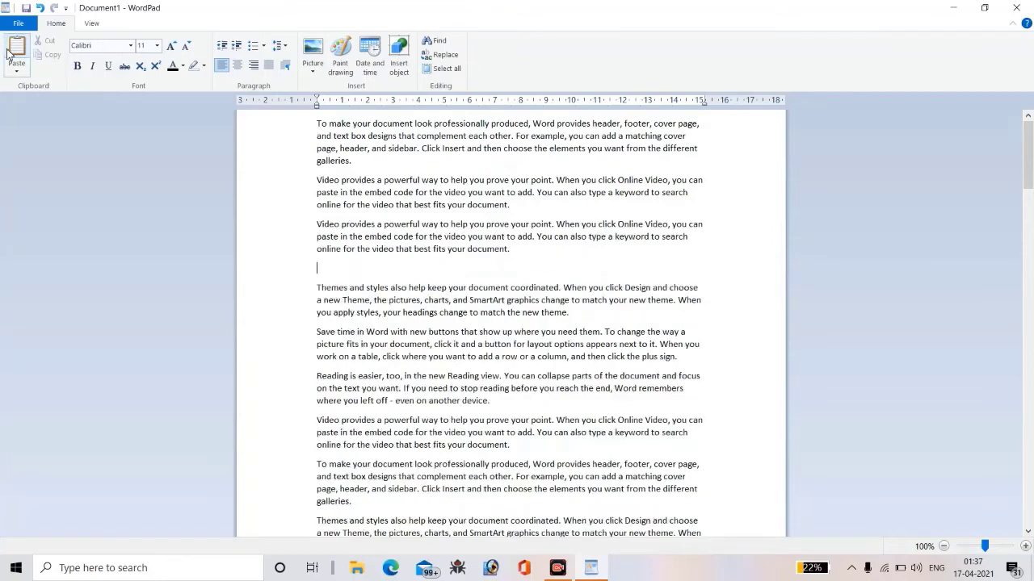
click(10, 52)
click(10, 52)
click(10, 53)
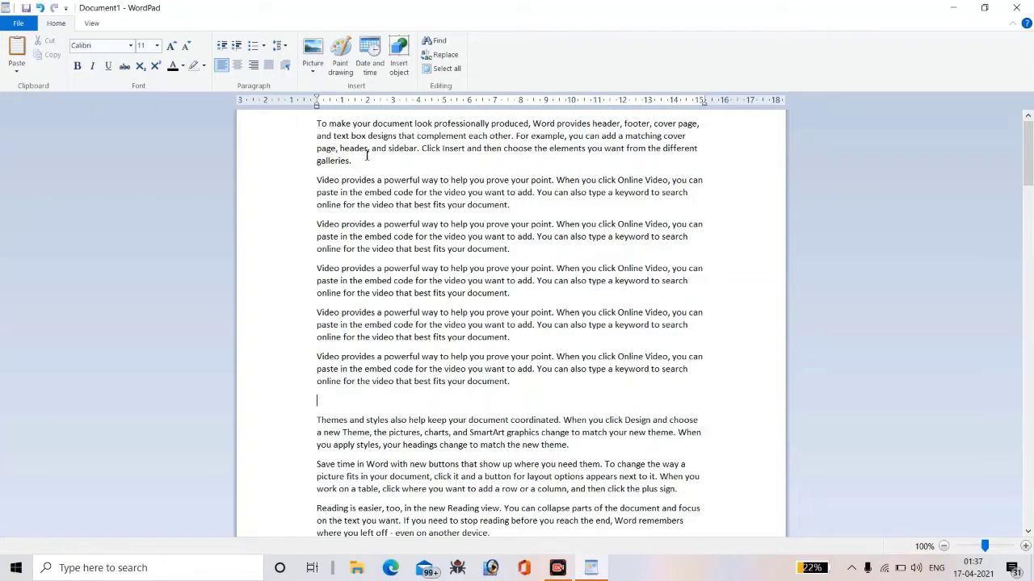
- Make the first paragraph, starting "To make your document look", bold, italic and underlined
drag(368, 162, 318, 124)
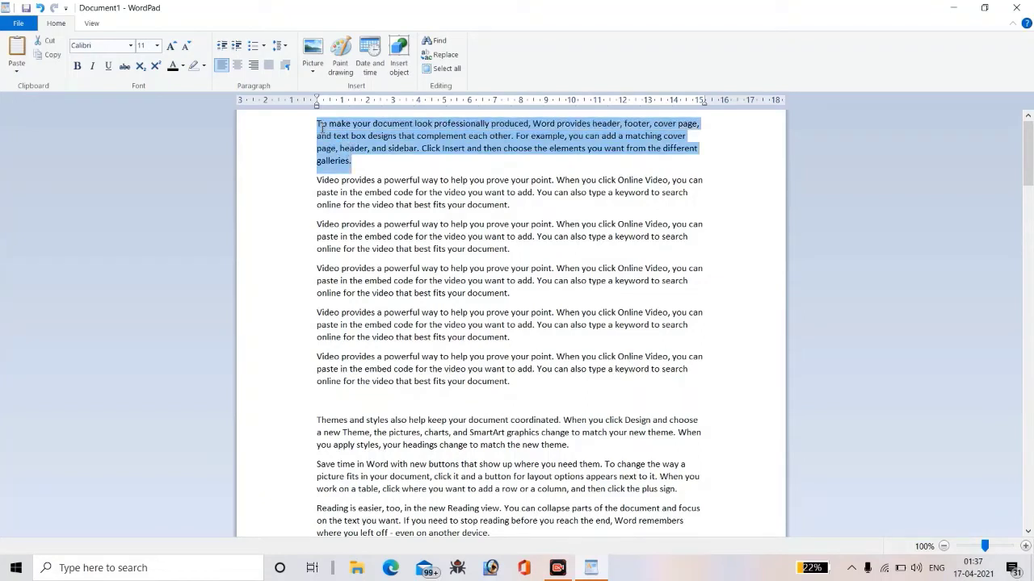
click(77, 66)
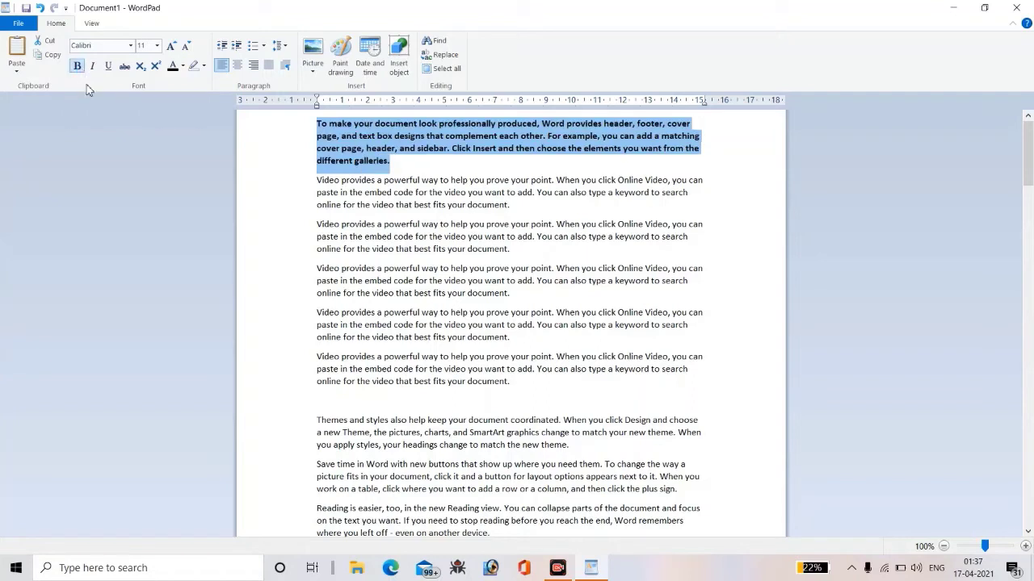
click(480, 162)
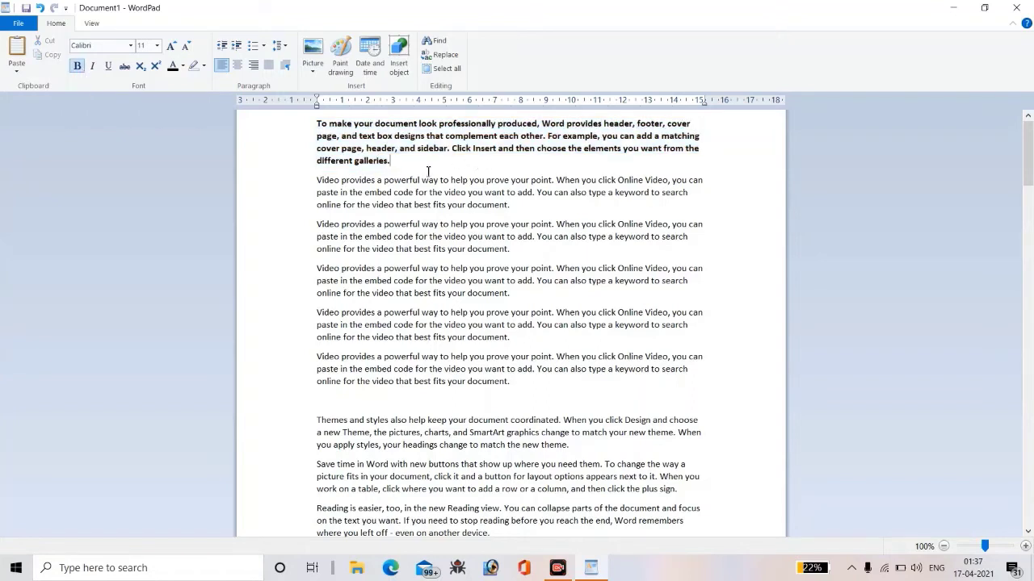
drag(406, 173, 308, 124)
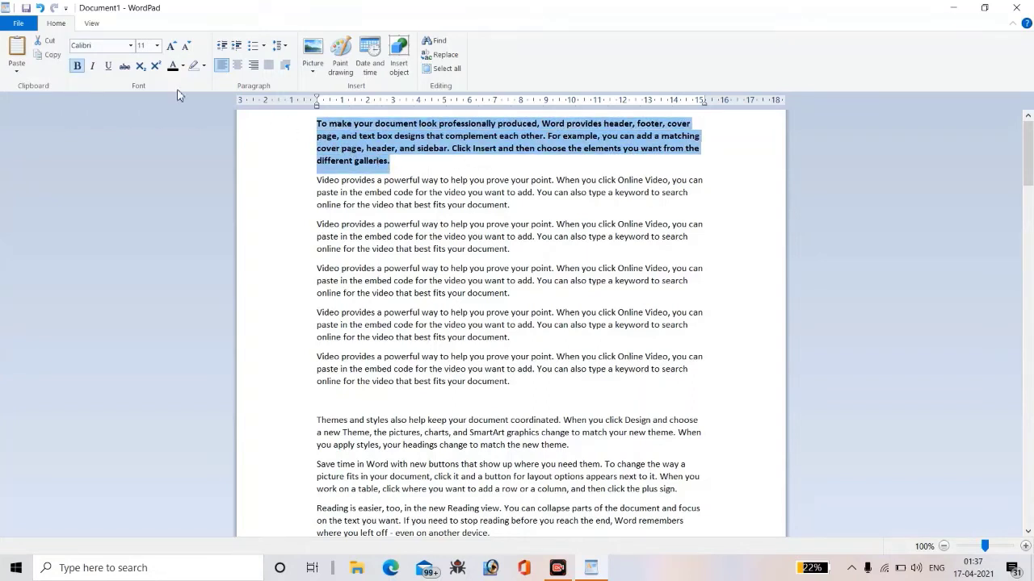
click(92, 67)
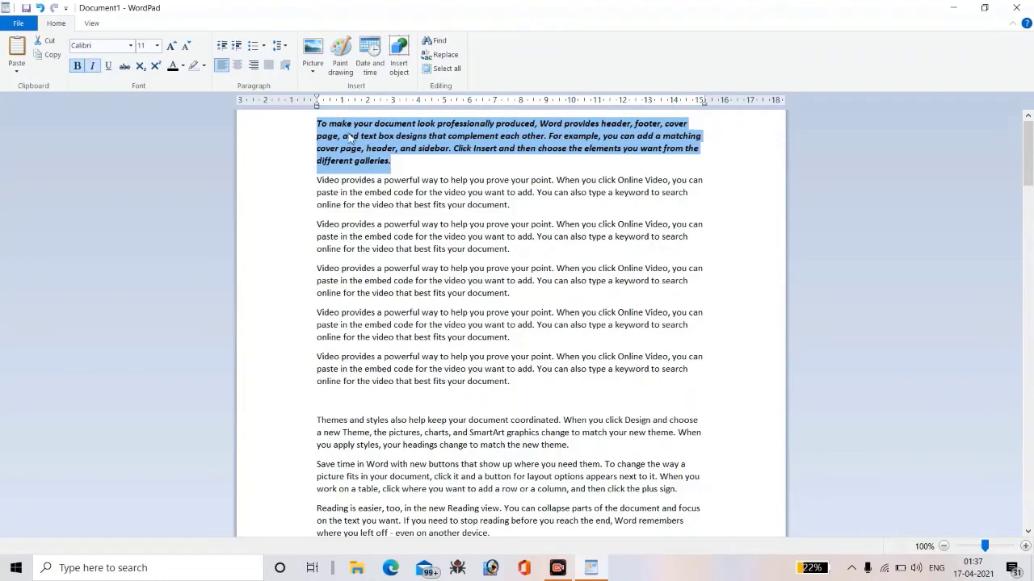
click(410, 163)
drag(410, 163, 306, 126)
click(109, 68)
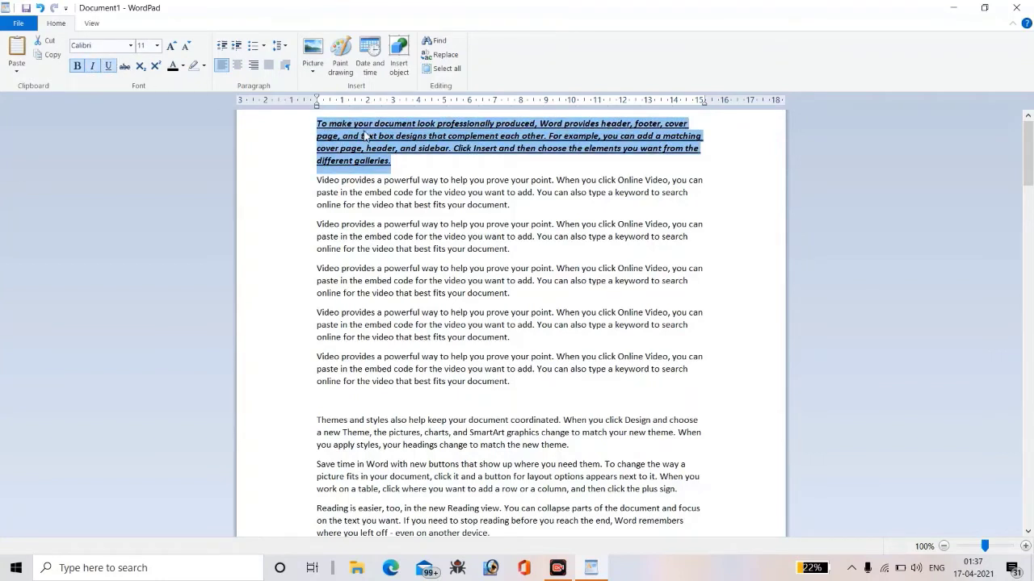
click(428, 159)
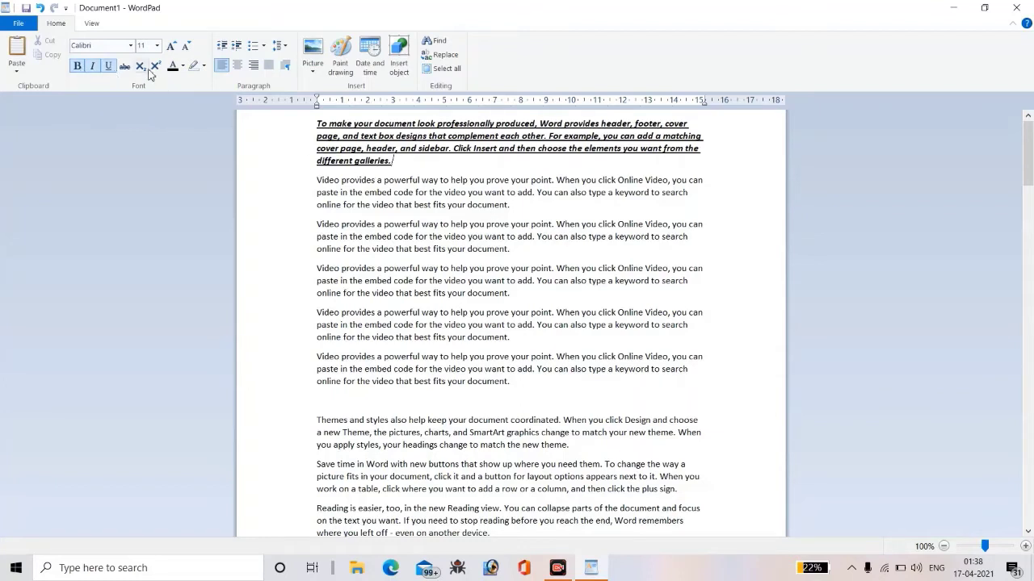
- Try strikethrough on the first paragraph, and clear its strikethrough, underline, italic and bold formatting
double_click(280, 129)
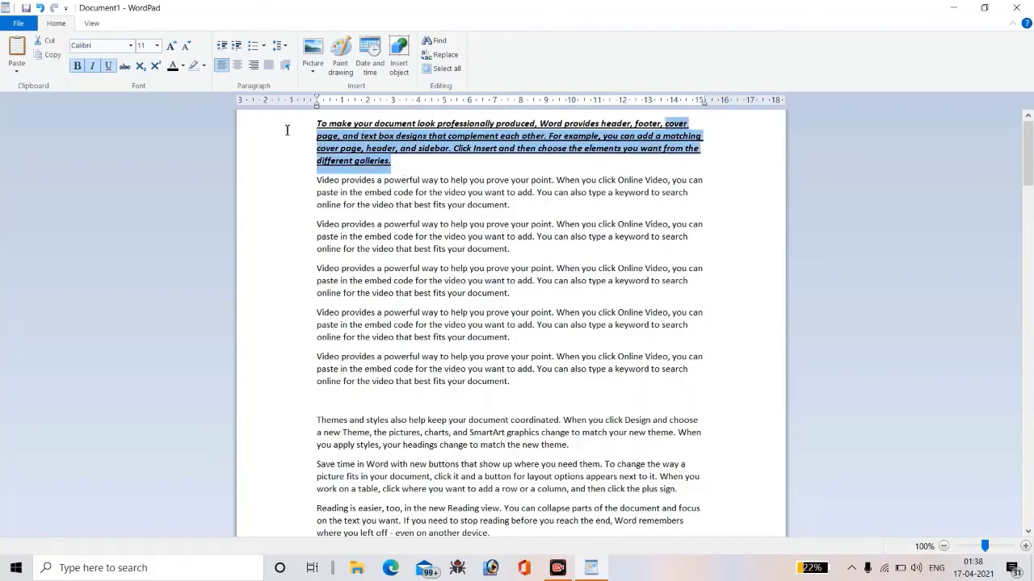
click(123, 71)
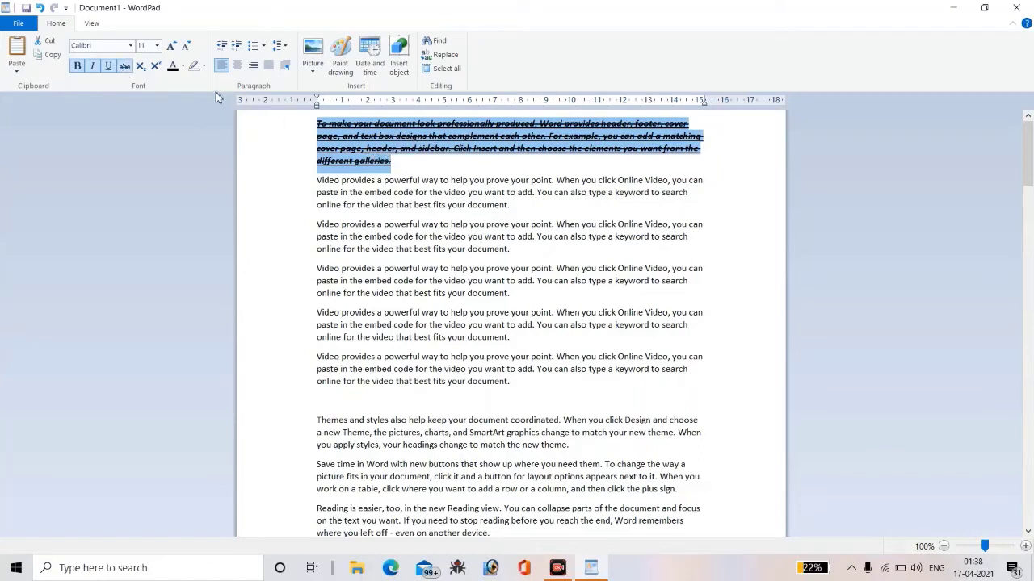
click(130, 69)
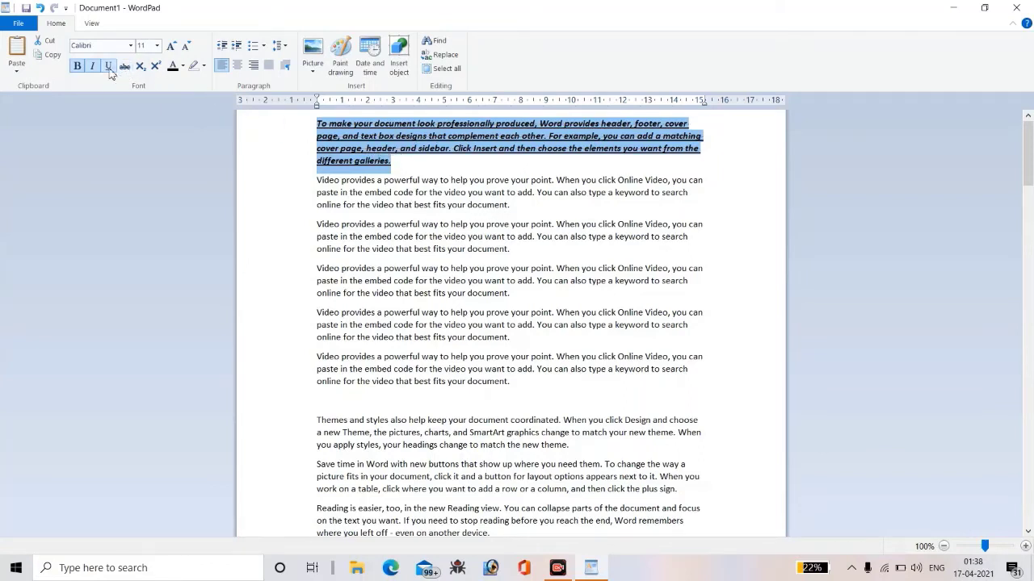
click(109, 68)
click(93, 68)
click(77, 68)
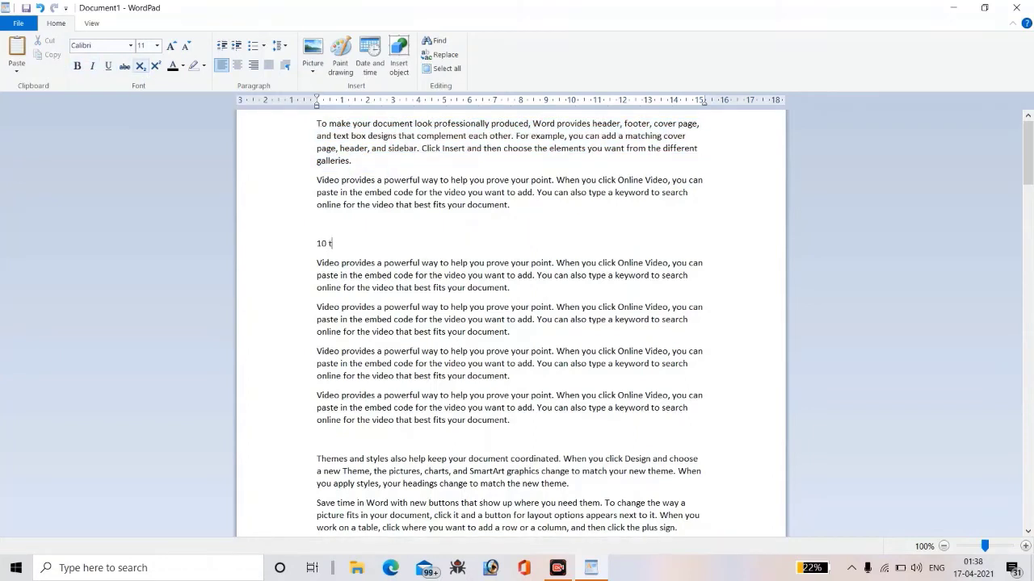
- Complete the line as 10th, replacing the plain "th" after 10 with a superscript one, and start a new line
text(h)
key(BackSpace)
key(BackSpace)
click(155, 67)
text(th)
key(Return)
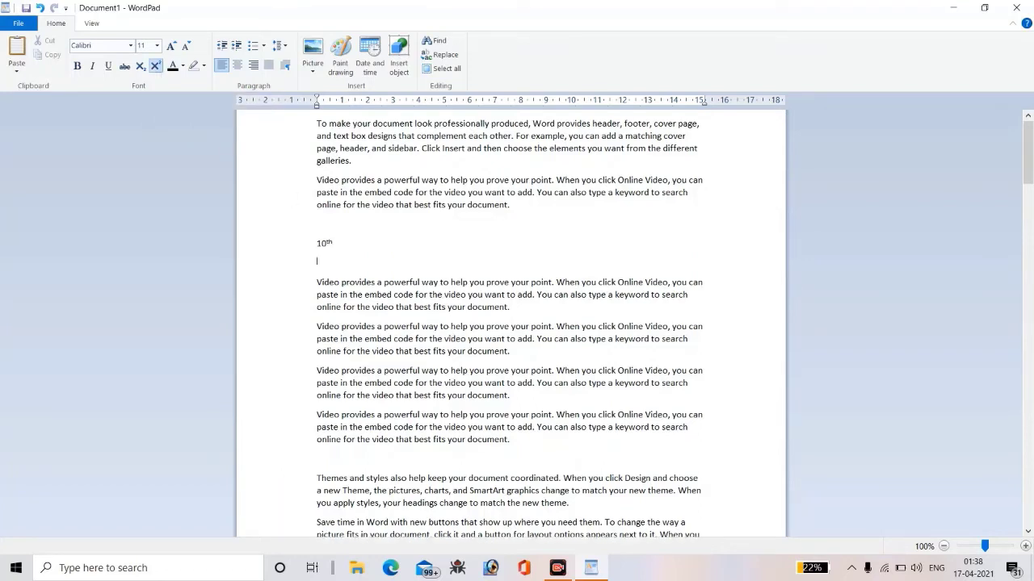
- Write 12th with a superscript "th" on the line below 10th, and add three new lines in normal text
click(155, 67)
text(12)
click(156, 65)
text(th)
click(157, 68)
key(Return)
key(Return)
key(Return)
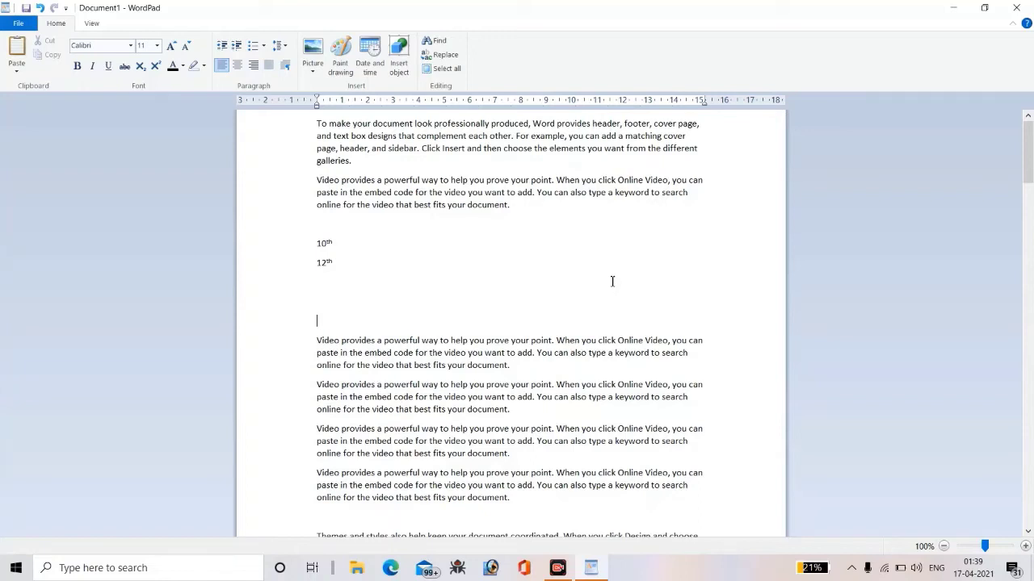
- Write the formula CO2 with the 2 as subscript, and start a new line in normal text
key(Caps_Lock)
text(CO2)
key(BackSpace)
click(141, 69)
click(140, 67)
key(Return)
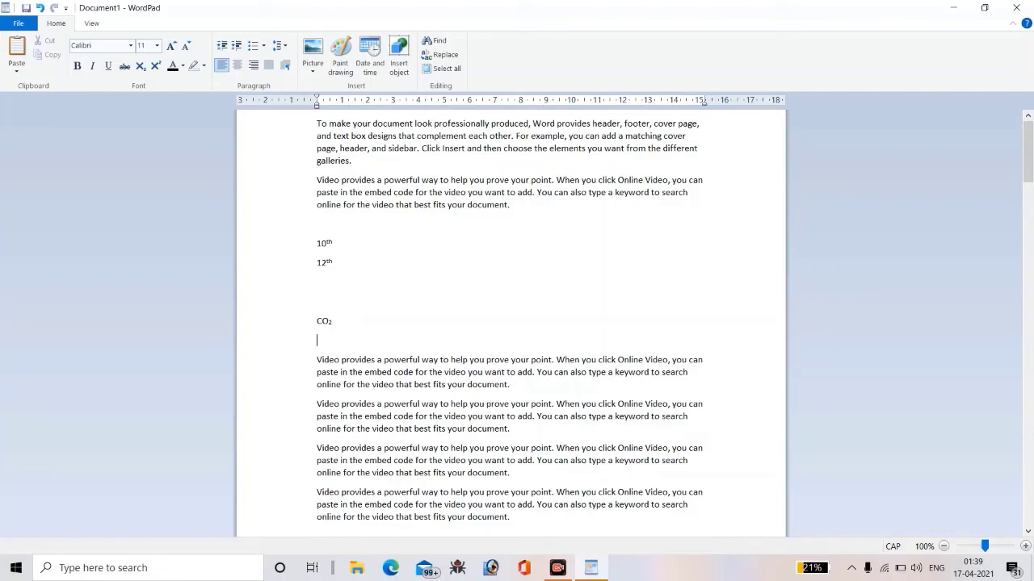
- Write the formula H2O below CO2, with the 2 as subscript
text(H2O)
click(329, 340)
key(BackSpace)
click(141, 68)
text(2)
click(140, 65)
- Colour the text of the first paragraph, starting "To make your document look", red
drag(351, 161, 310, 127)
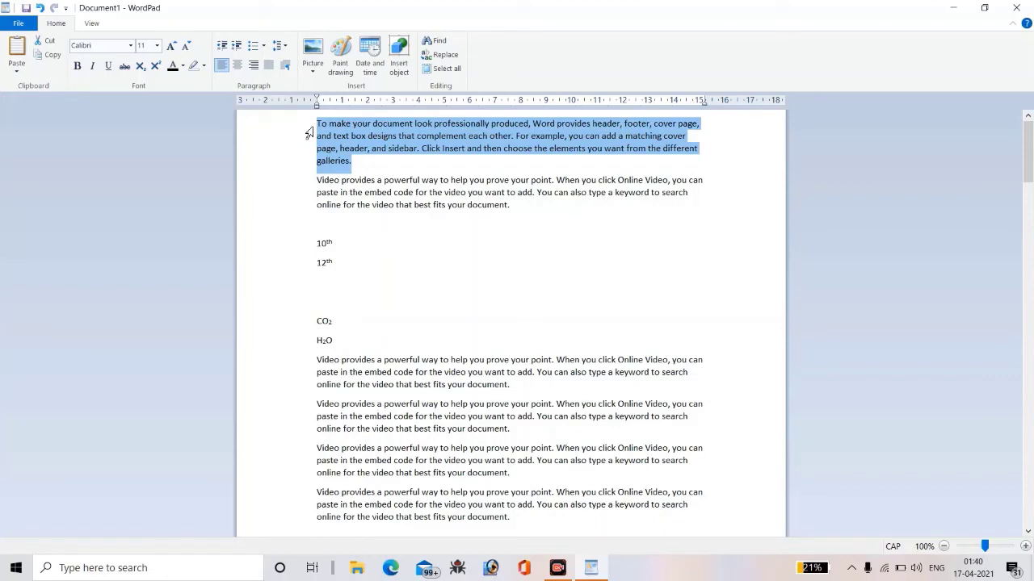
click(183, 68)
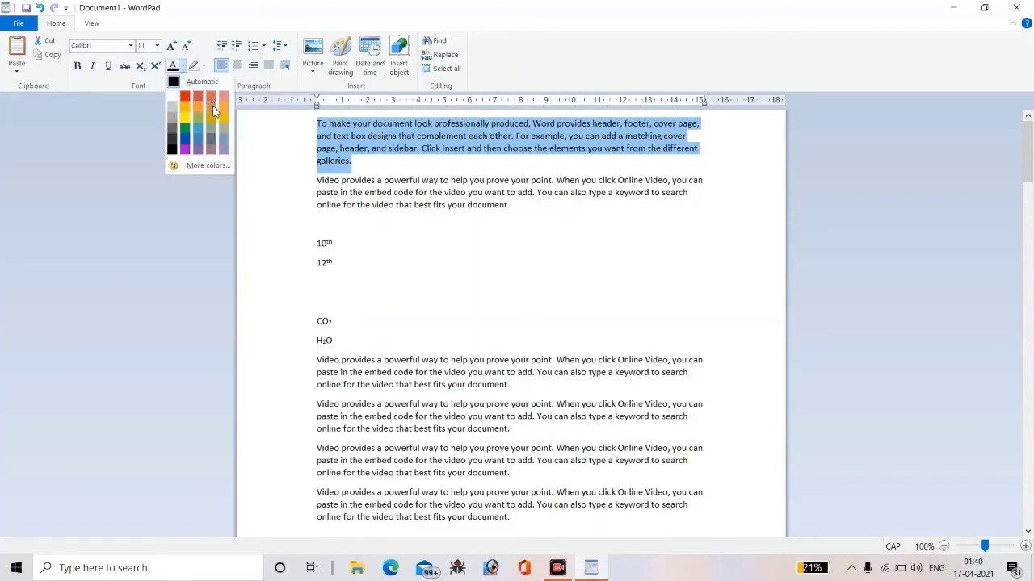
click(185, 97)
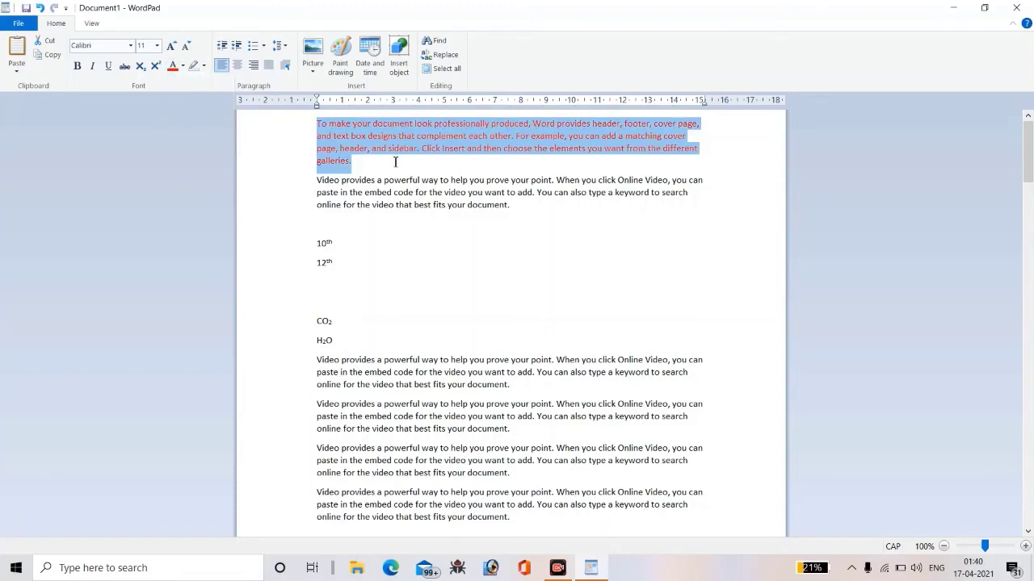
click(395, 162)
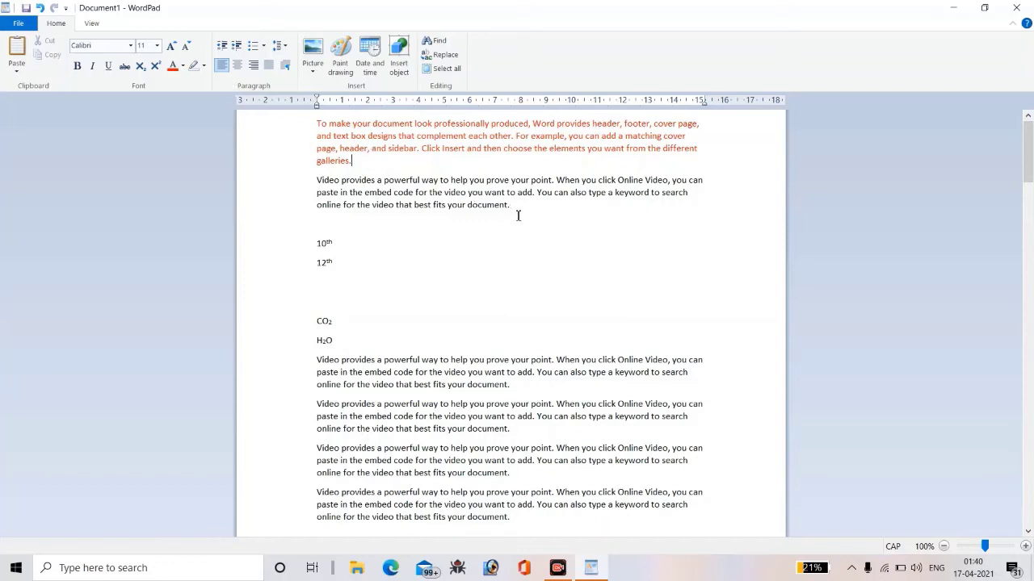
- Colour the text of the second paragraph, the "Video provides" one above 10th, blue
drag(517, 214, 337, 184)
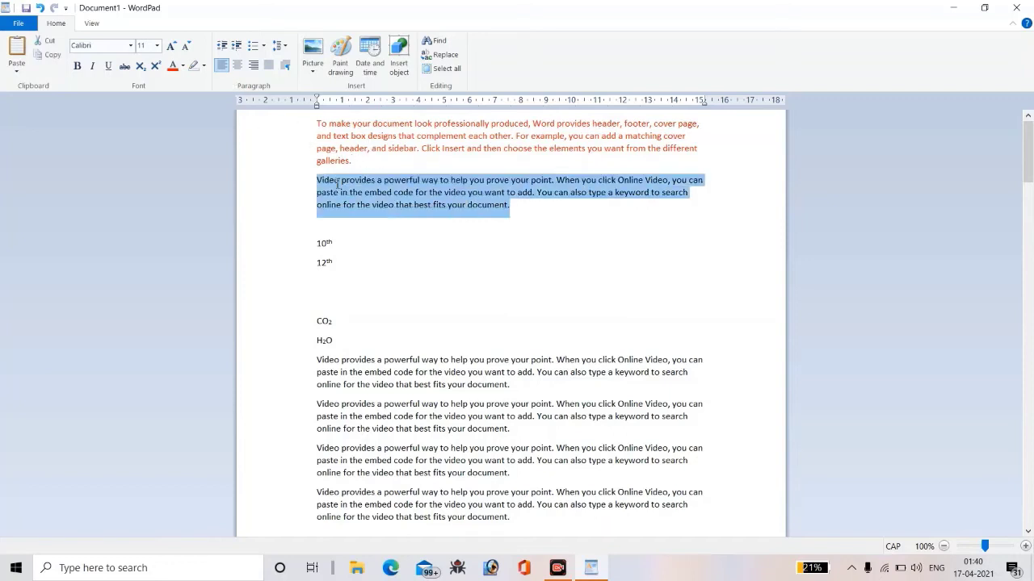
click(183, 66)
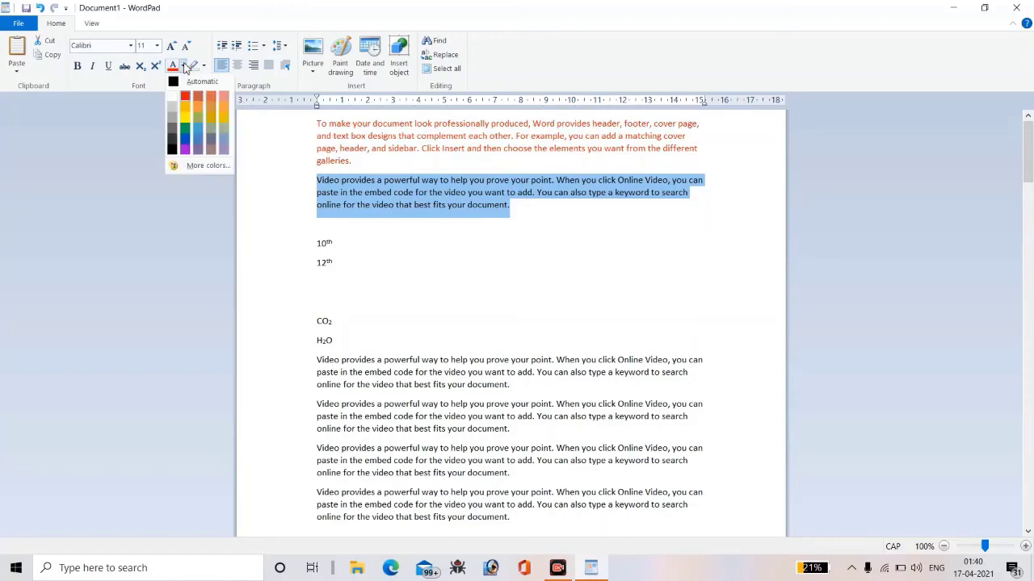
click(189, 143)
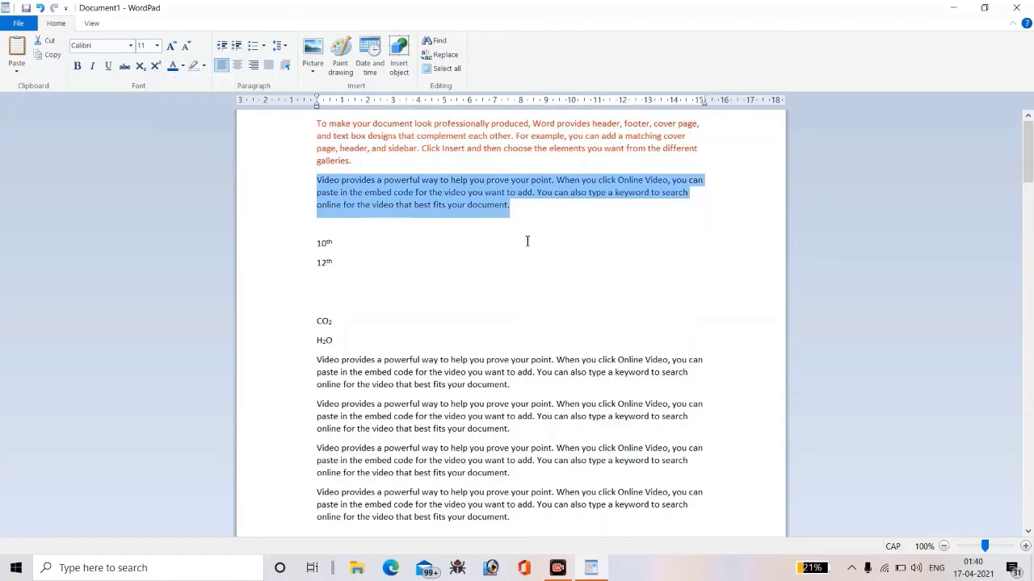
click(545, 229)
- Colour the text of the "Video provides" paragraph directly below H2O light orange
scroll(484, 315, down, 2)
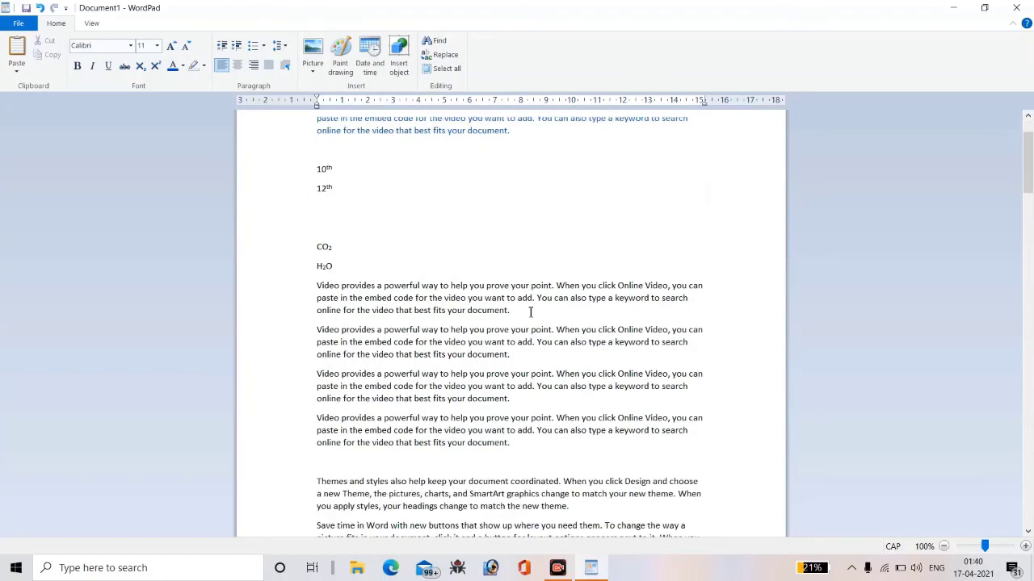
drag(530, 313, 317, 284)
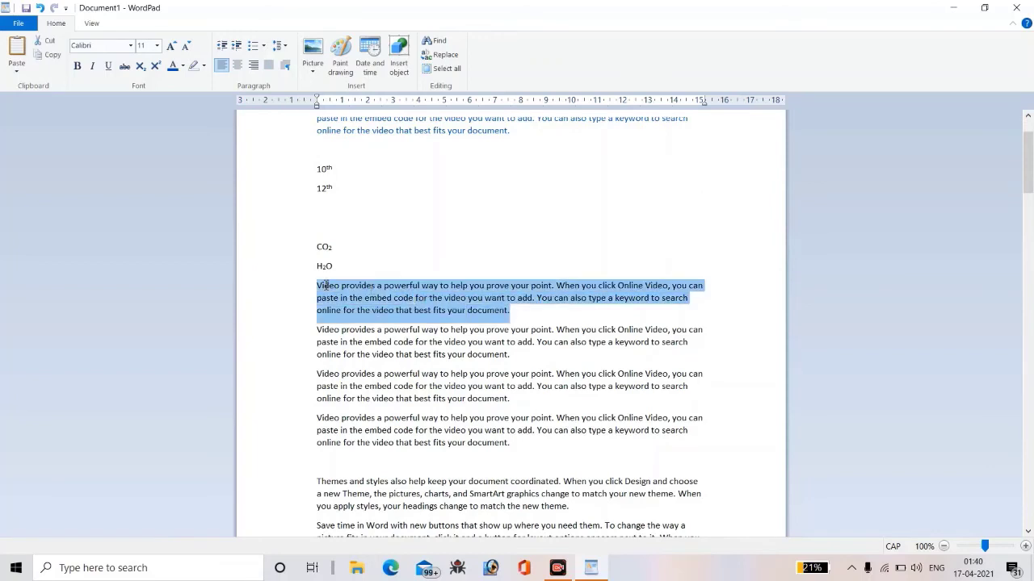
click(183, 68)
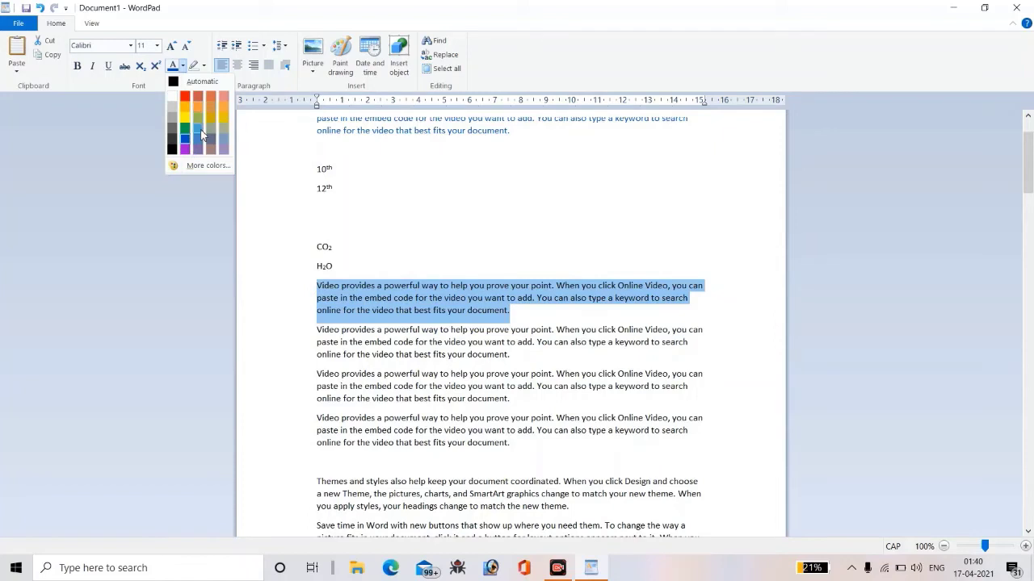
click(226, 120)
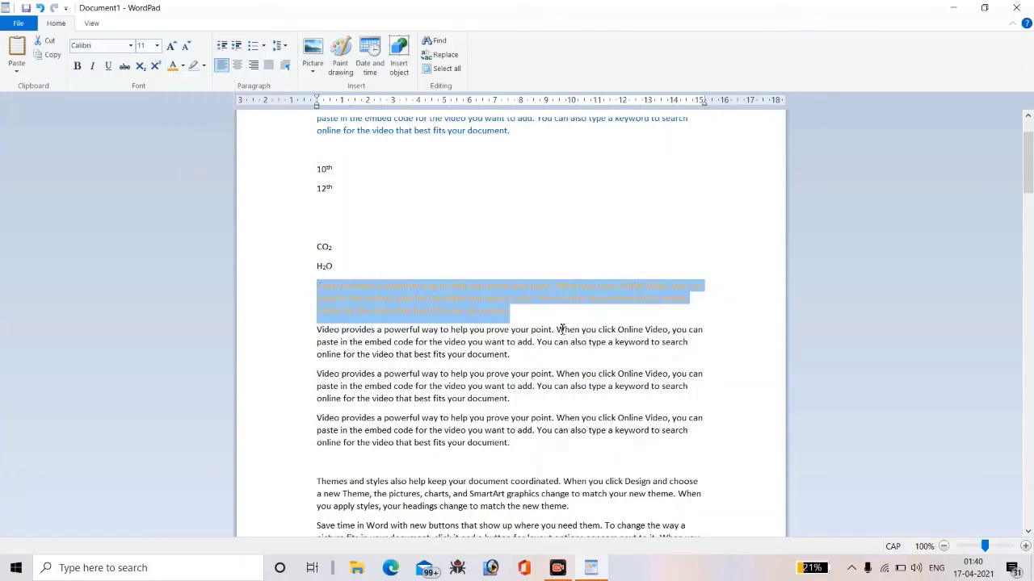
click(557, 329)
- Give the second "Video provides" paragraph below H2O a custom pink text colour with hue 201, saturation 176 and luminosity 150
scroll(509, 285, down, 3)
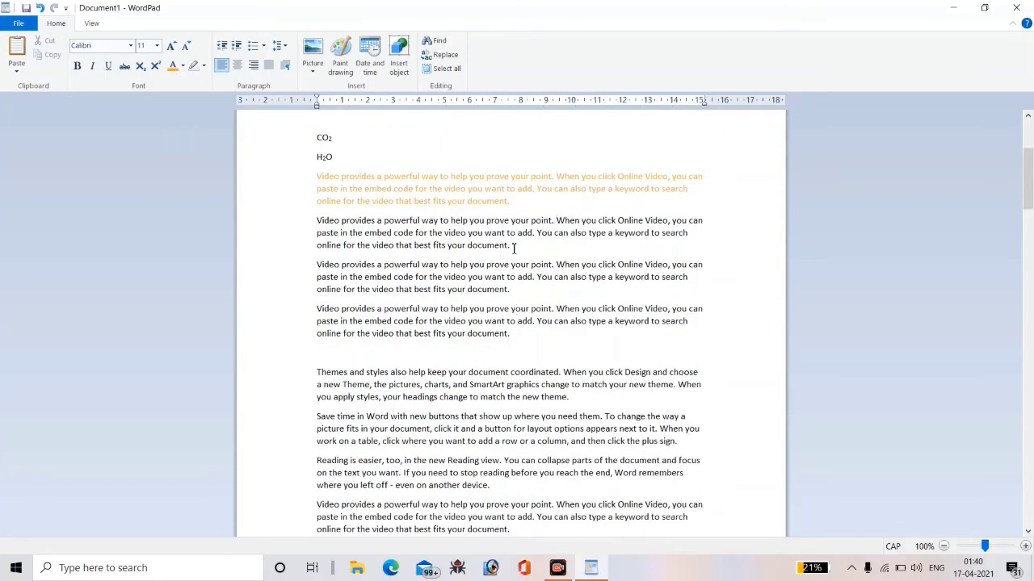
mouse_move(320, 218)
mouse_down()
mouse_move(450, 244)
mouse_move(323, 220)
mouse_up()
click(532, 255)
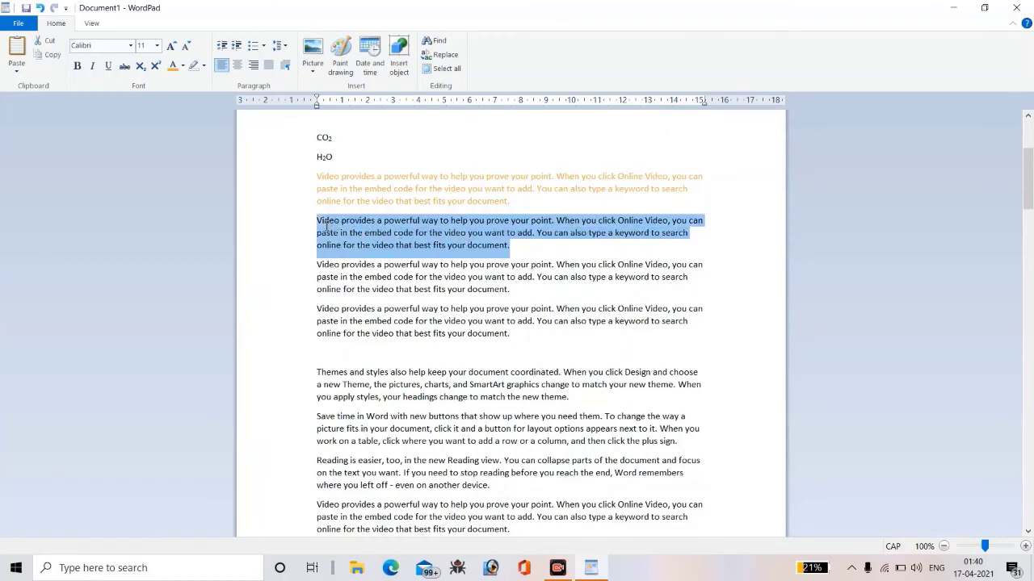
click(182, 66)
click(197, 166)
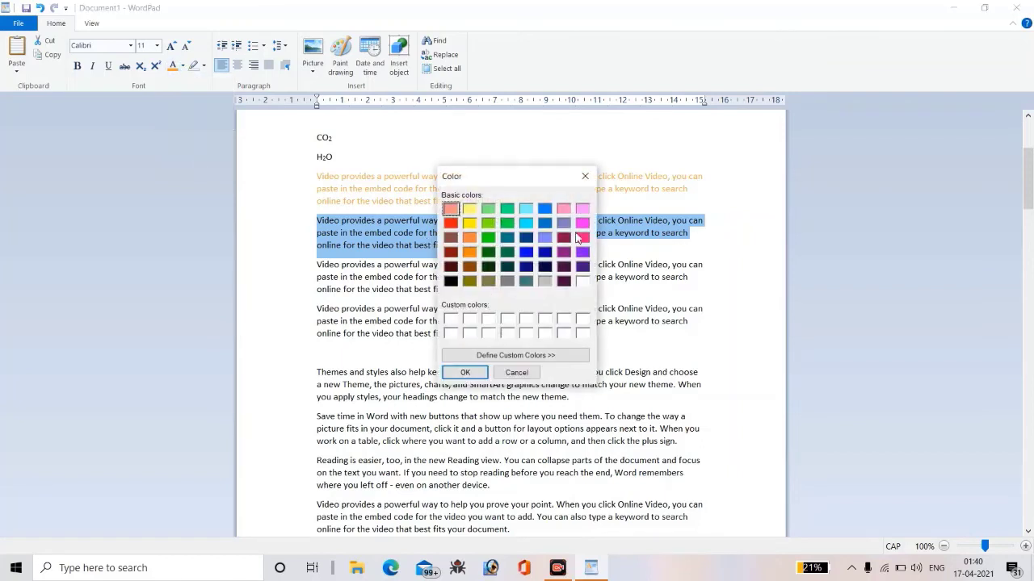
click(525, 356)
drag(657, 252, 707, 224)
mouse_move(751, 254)
mouse_down()
mouse_move(749, 280)
mouse_move(749, 242)
mouse_up()
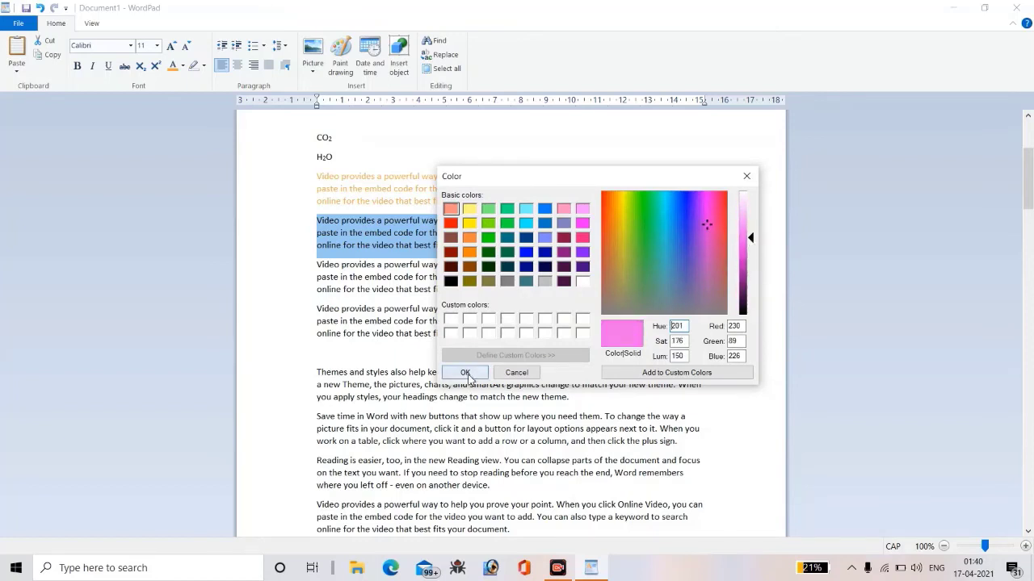
click(465, 373)
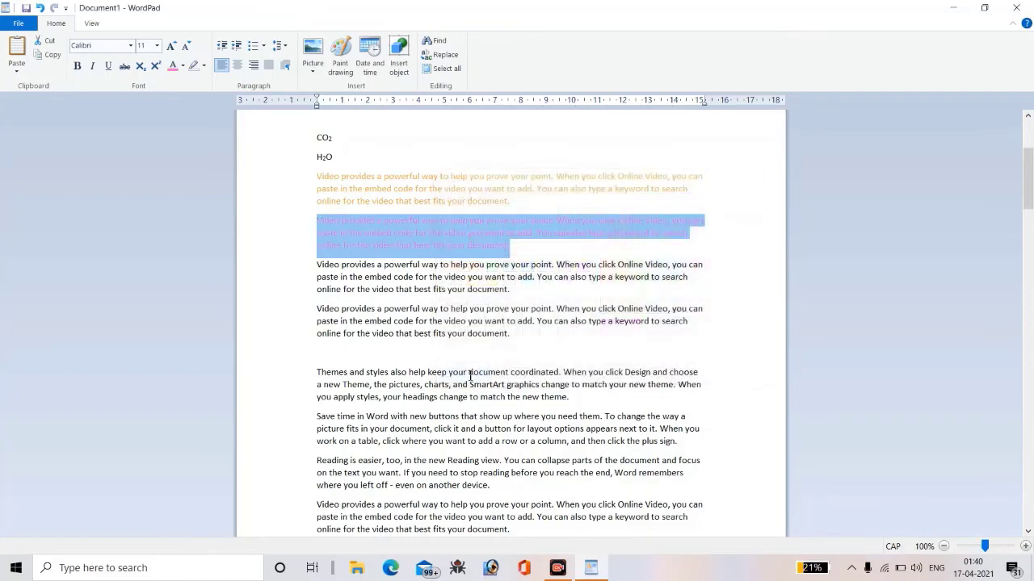
click(546, 281)
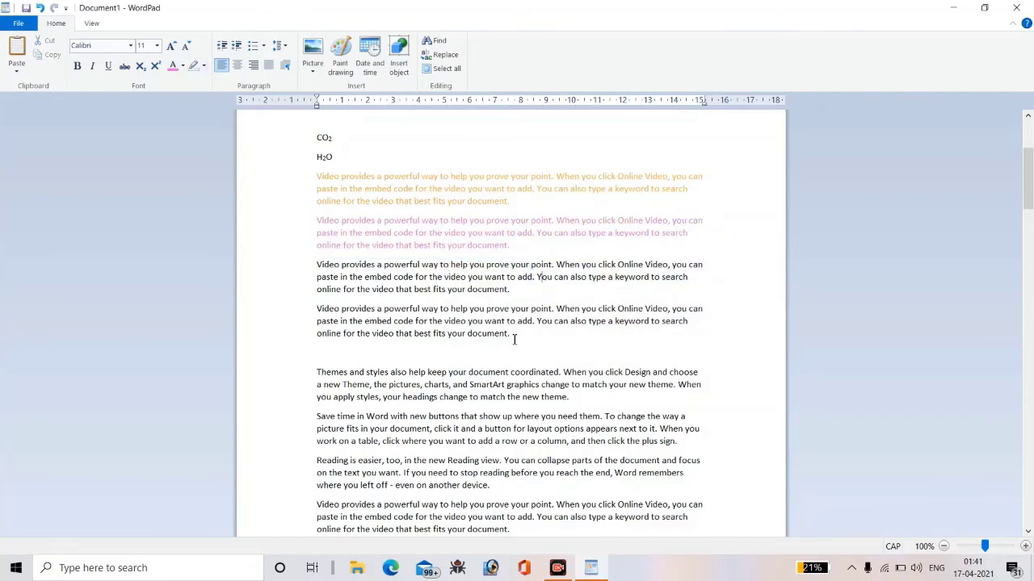
- Highlight the fourth "Video provides" paragraph below H2O in magenta
drag(513, 339, 318, 310)
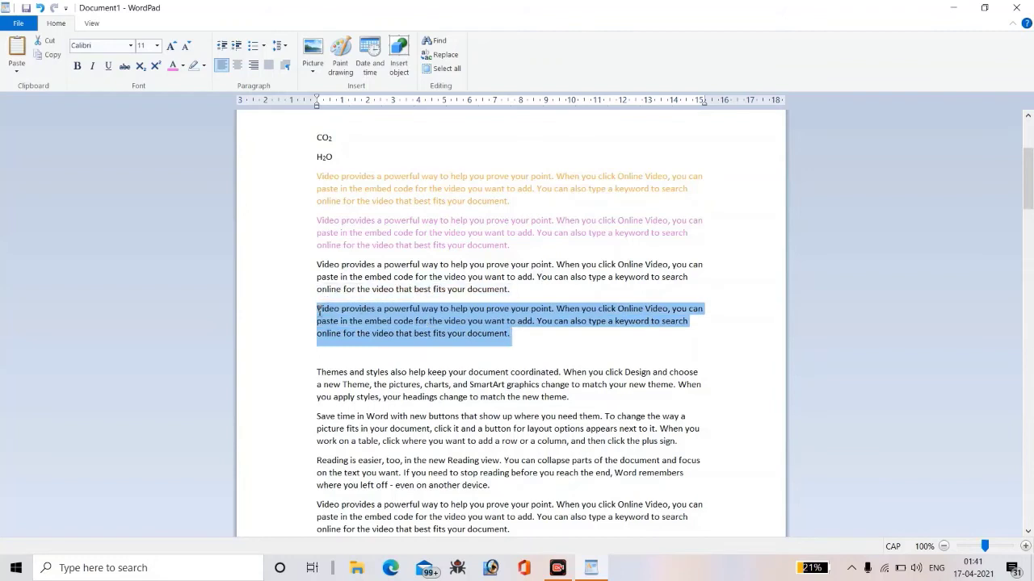
click(202, 68)
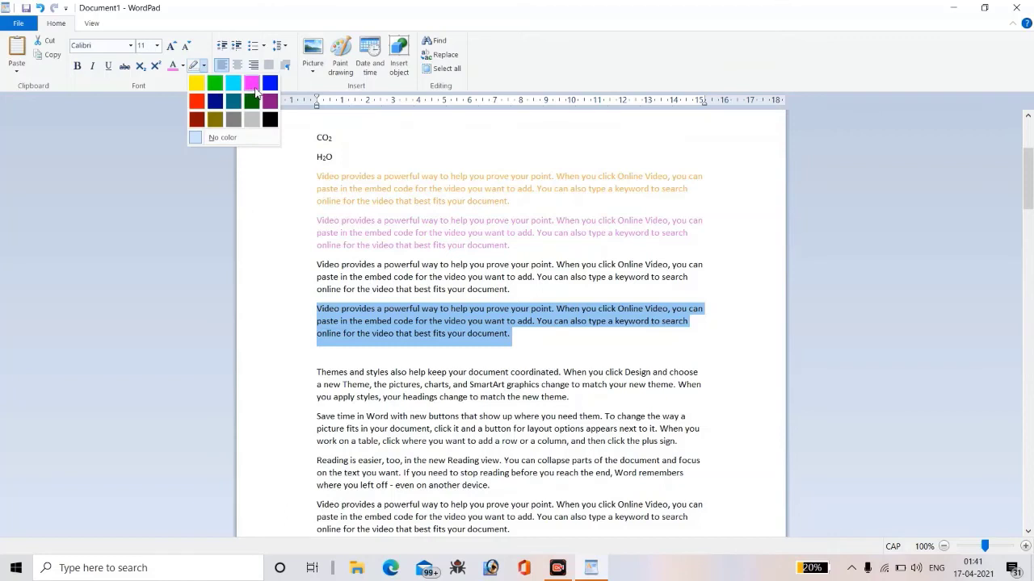
click(252, 84)
click(512, 343)
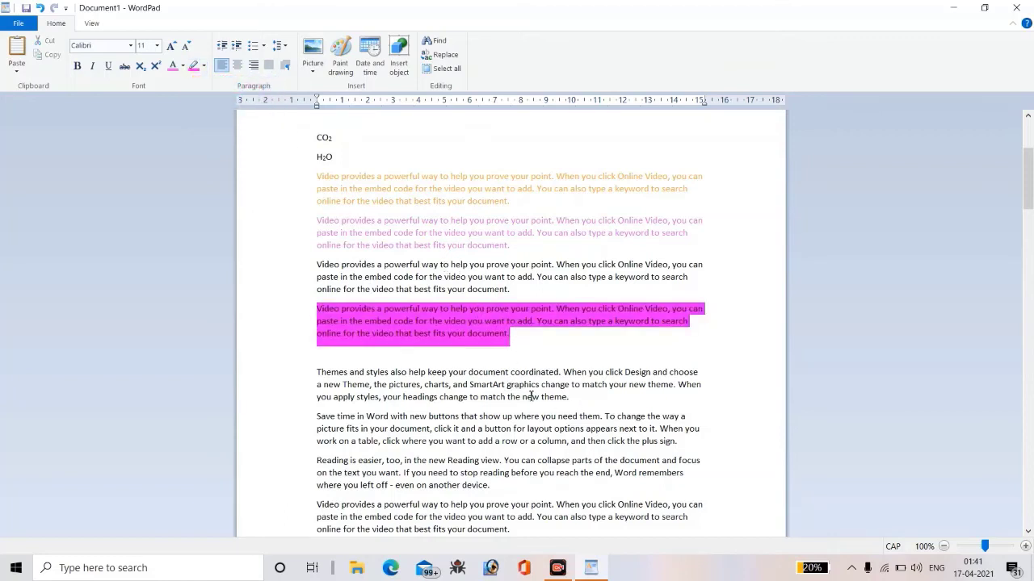
- Highlight the "Themes and styles" paragraph directly below the magenta one in dark green
drag(570, 397, 296, 358)
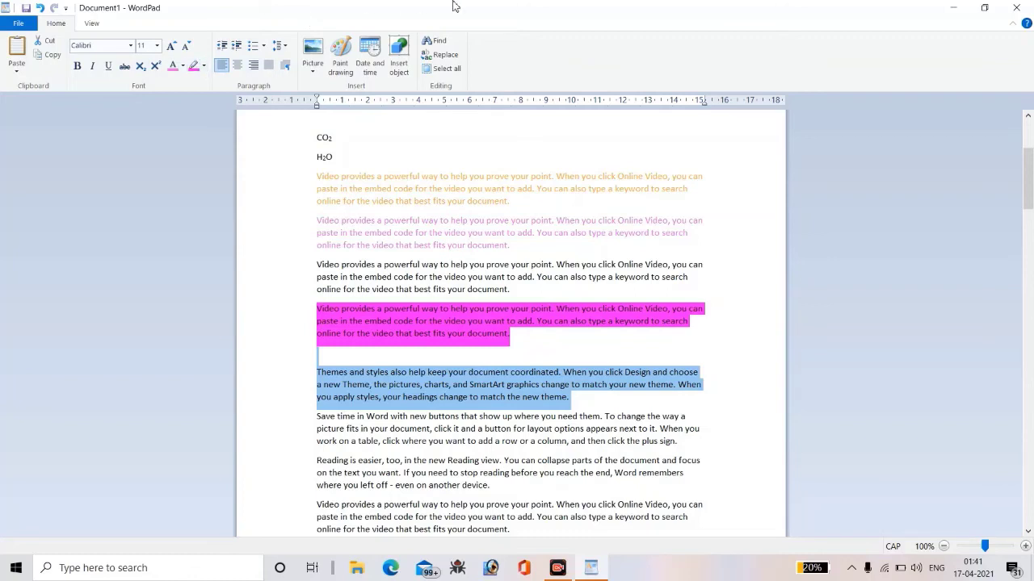
click(205, 66)
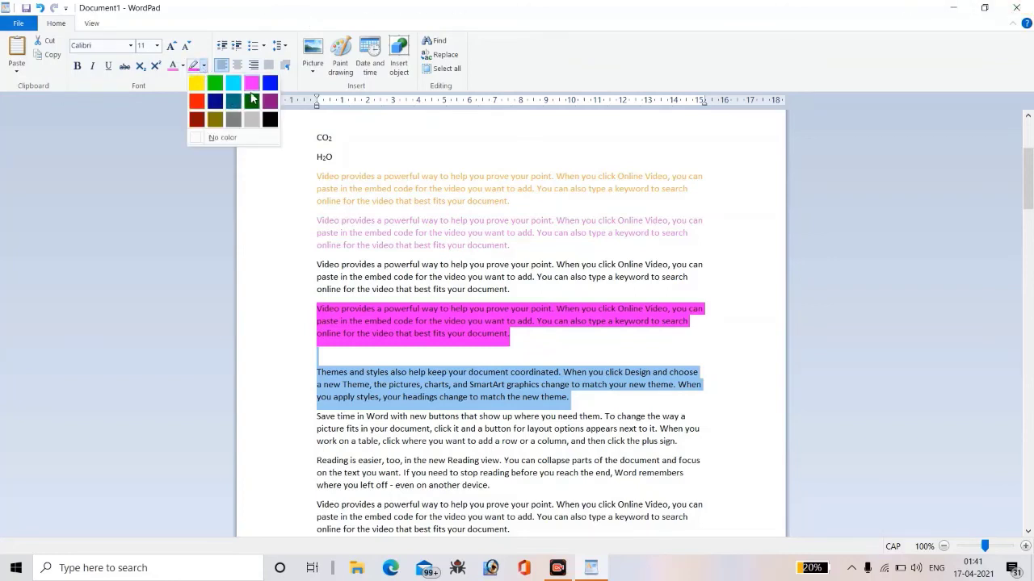
click(251, 100)
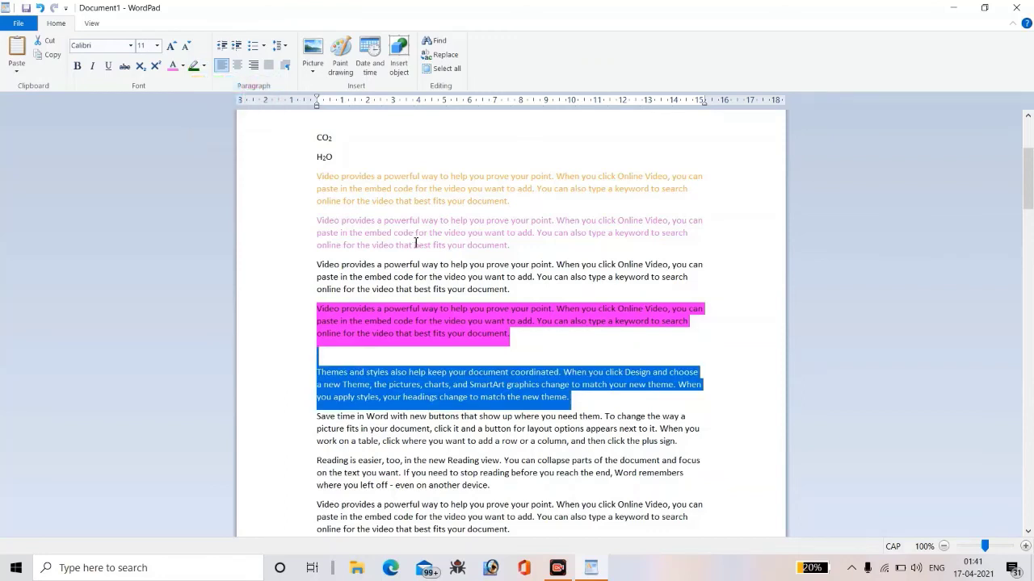
click(601, 404)
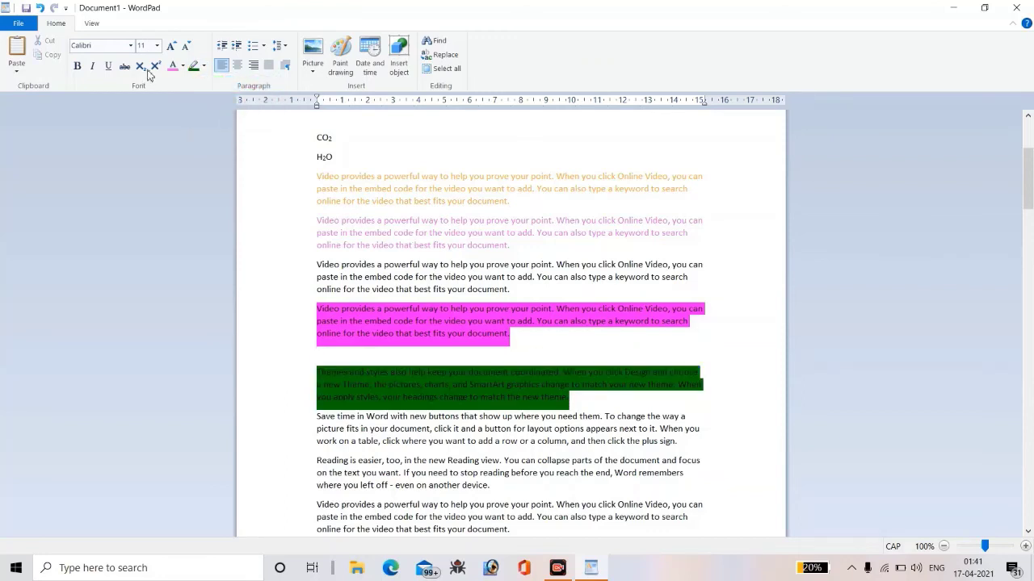
- Set the font of the first "Reading is easier" paragraph, two below the green-highlighted one, to Arial Black
scroll(291, 215, up, 5)
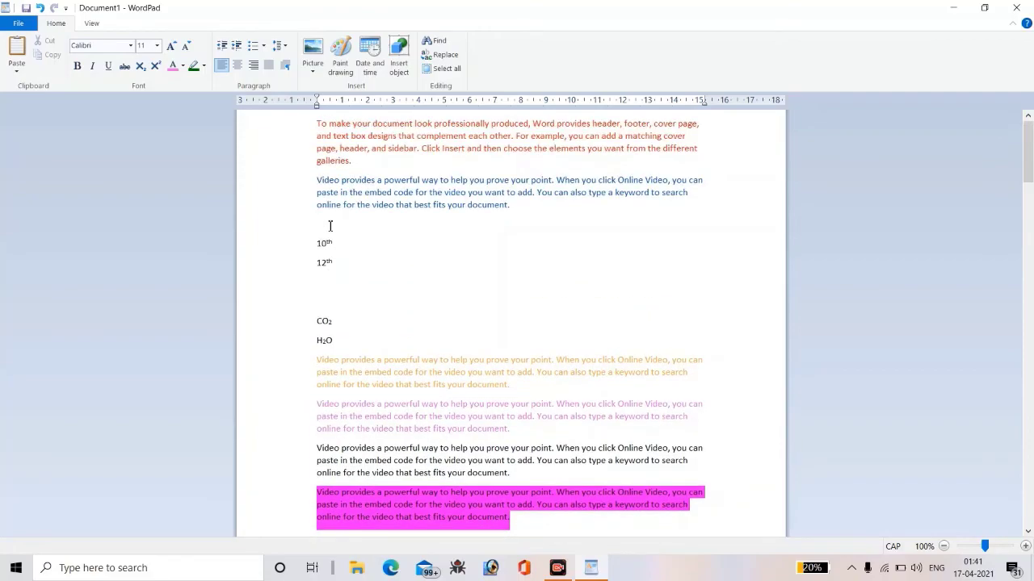
scroll(330, 226, down, 15)
scroll(330, 226, up, 5)
scroll(323, 222, down, 2)
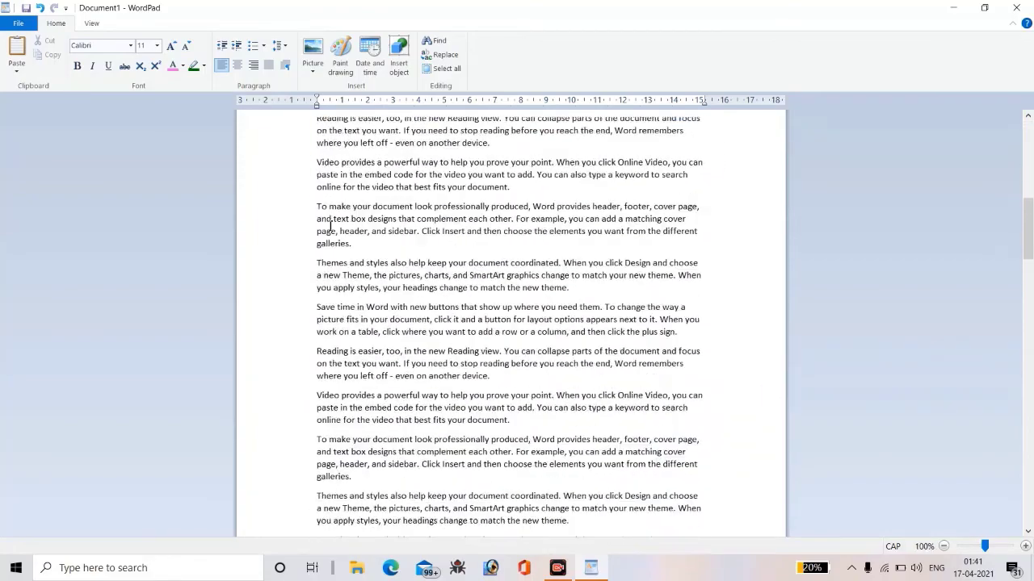
scroll(299, 212, up, 6)
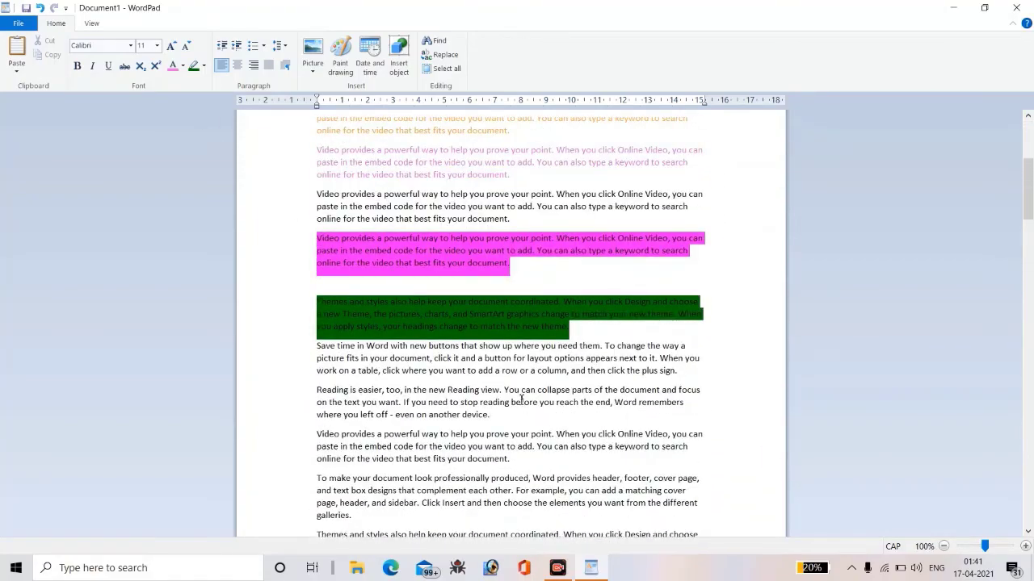
drag(492, 422, 317, 390)
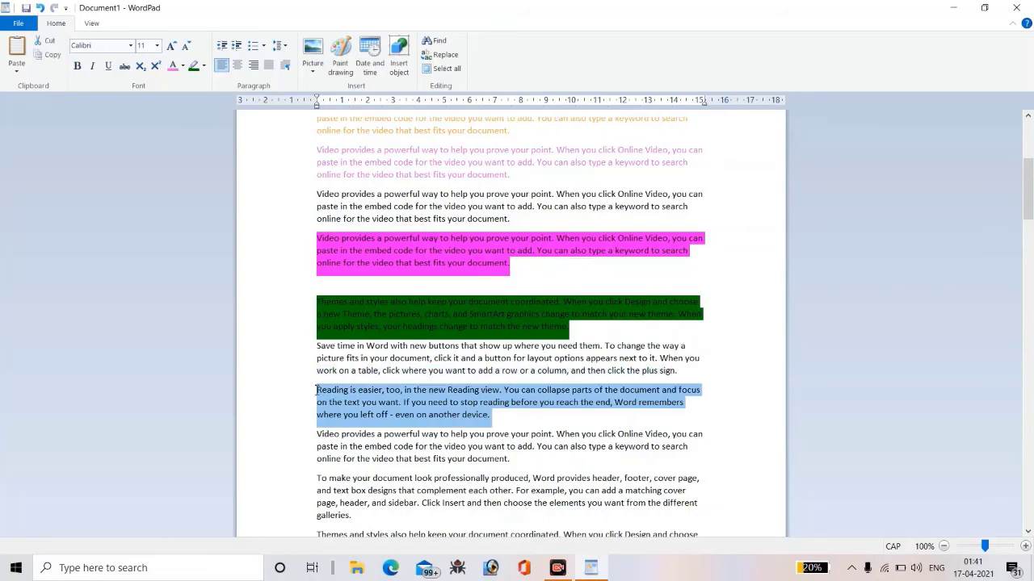
click(130, 46)
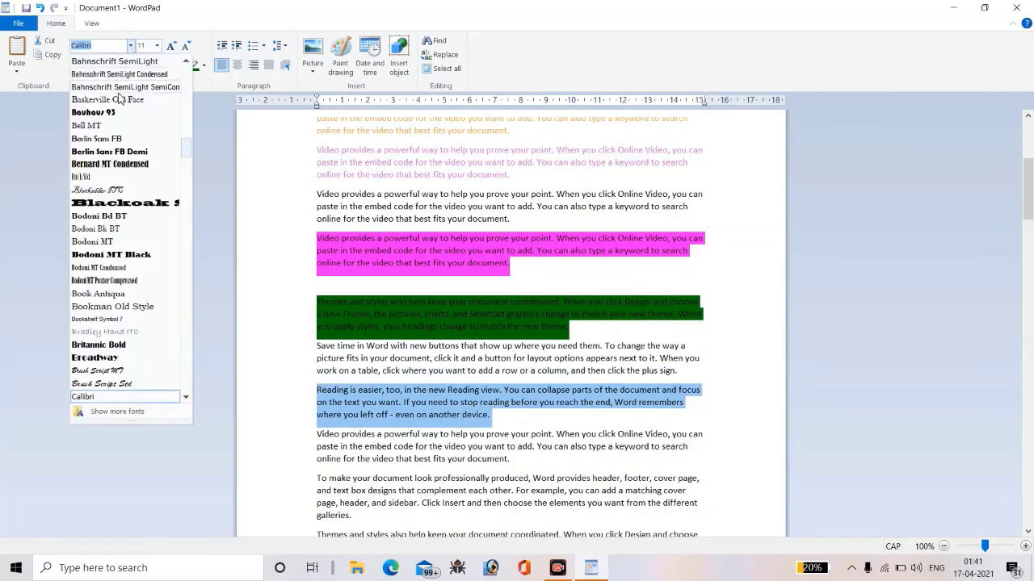
mouse_move(184, 143)
mouse_down()
mouse_move(185, 70)
mouse_move(181, 128)
mouse_up()
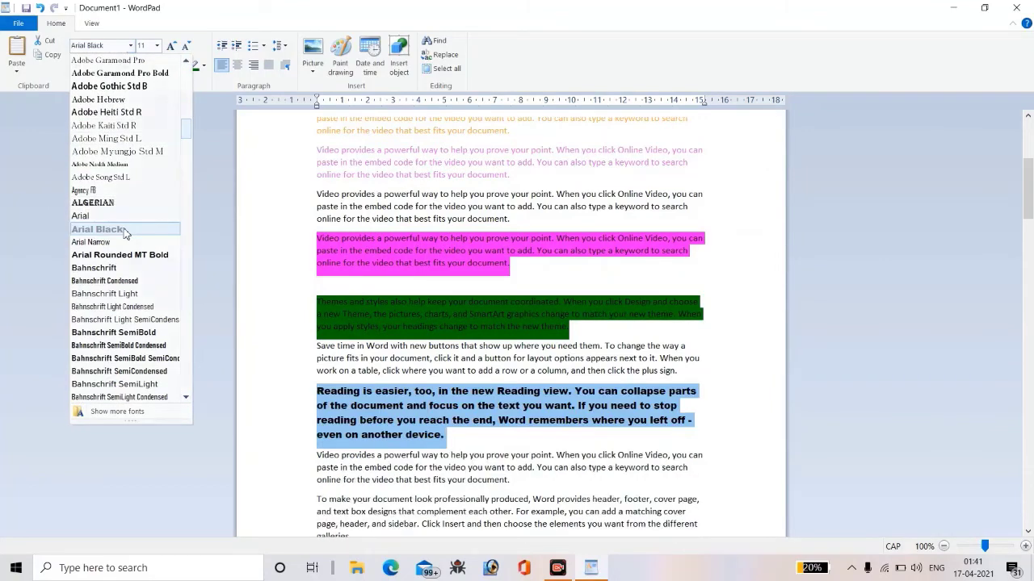
click(97, 230)
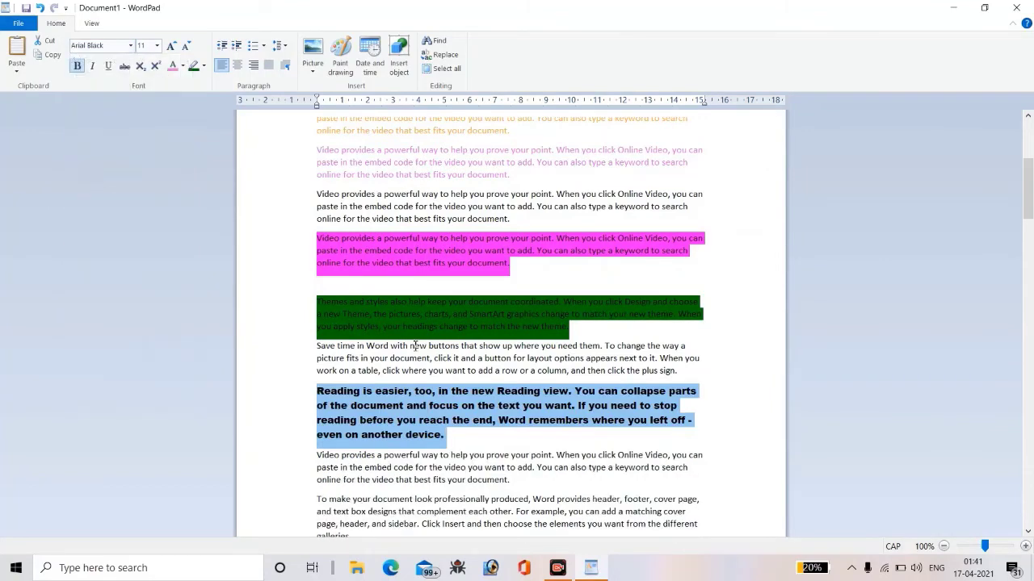
- Change the font of the "Reading is easier" paragraph to Times New Roman
click(120, 48)
text(Times New Roma)
key(Return)
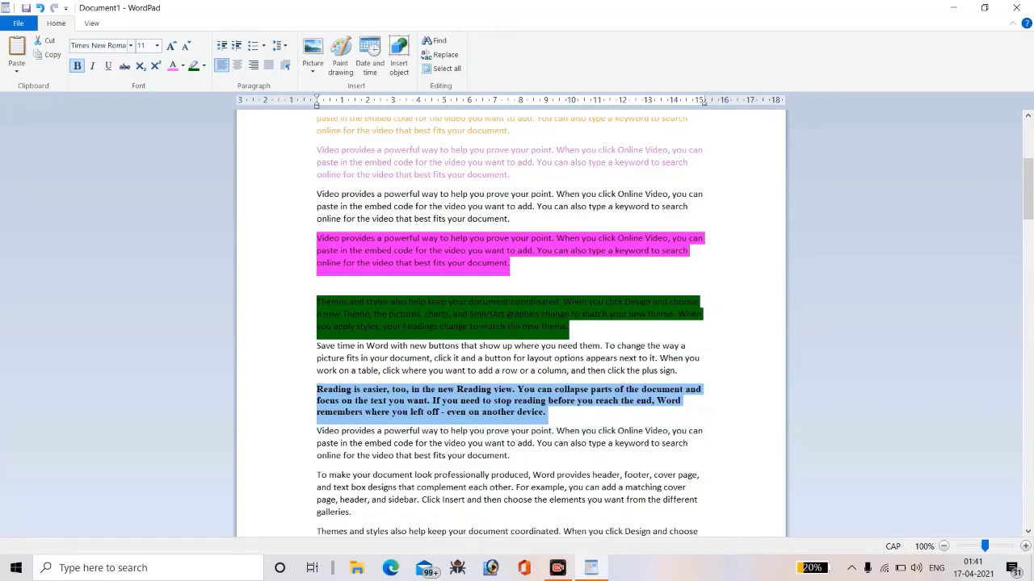
click(599, 413)
- Change the font of the "Reading is easier" paragraph to Vladimir Script and deselect it
drag(556, 412, 317, 391)
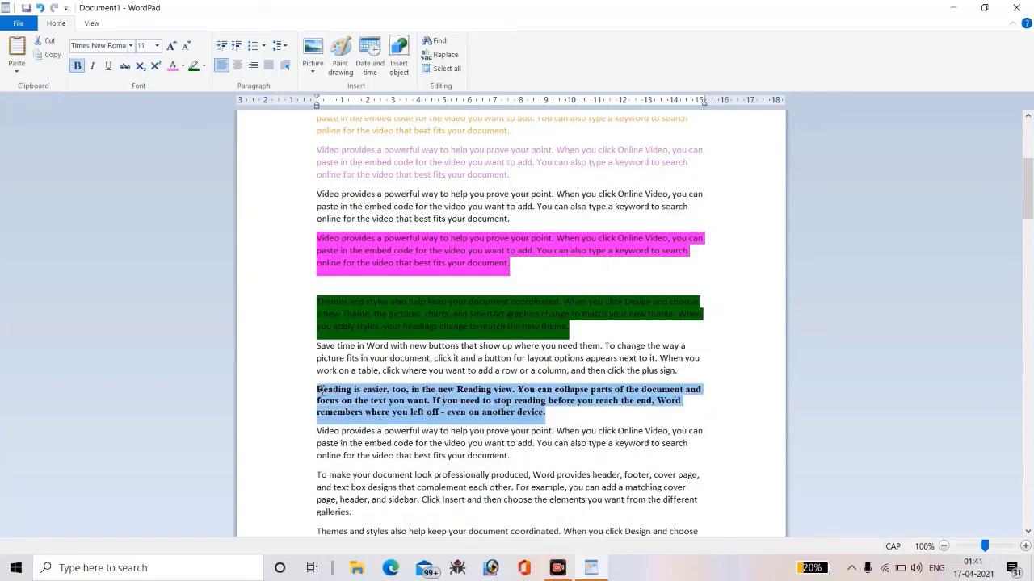
click(130, 45)
scroll(123, 194, down, 3)
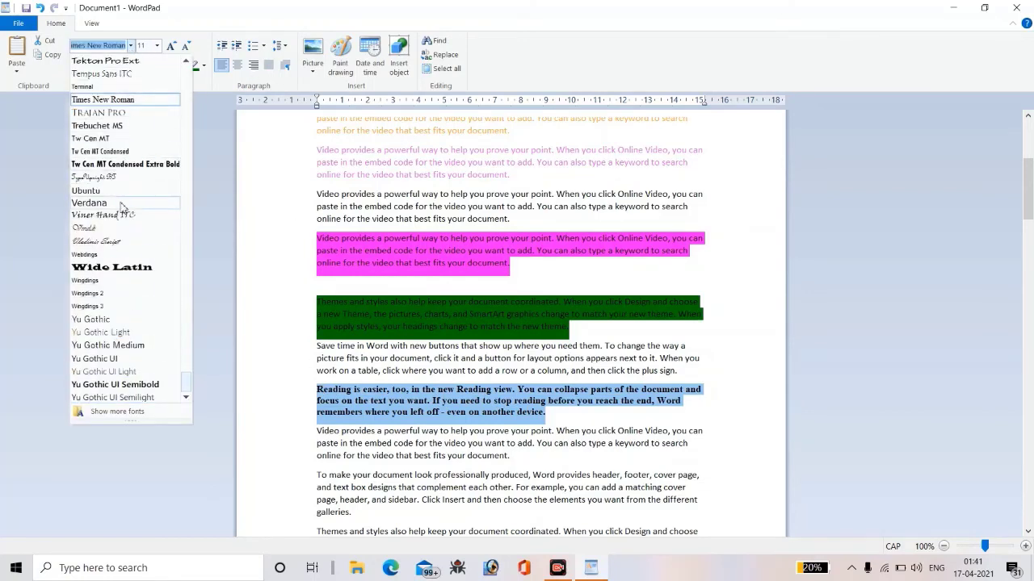
click(96, 241)
key(Right)
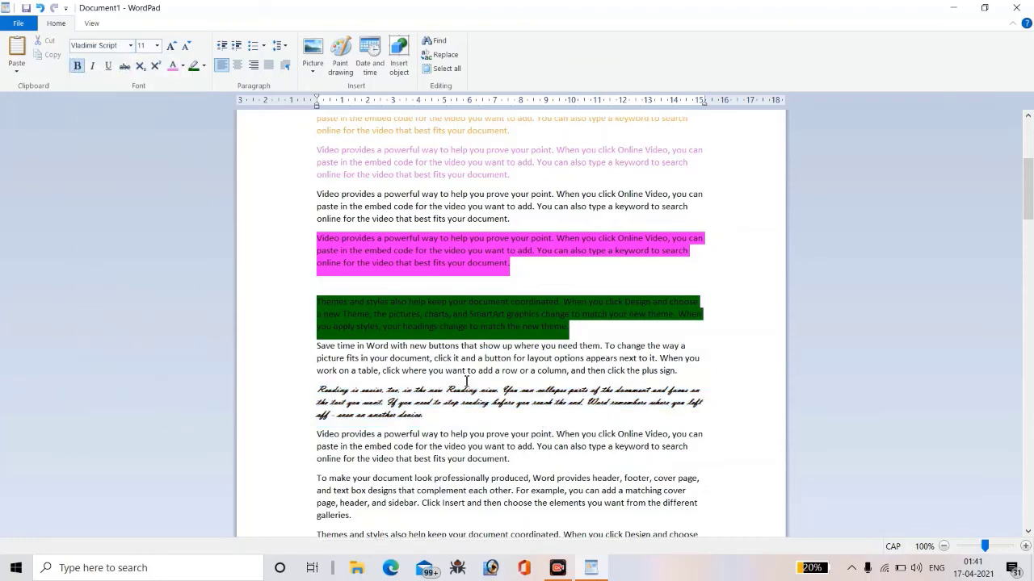
- Grow the text of the blue "Video provides" paragraph above 10th step by step to size 26
scroll(420, 224, up, 6)
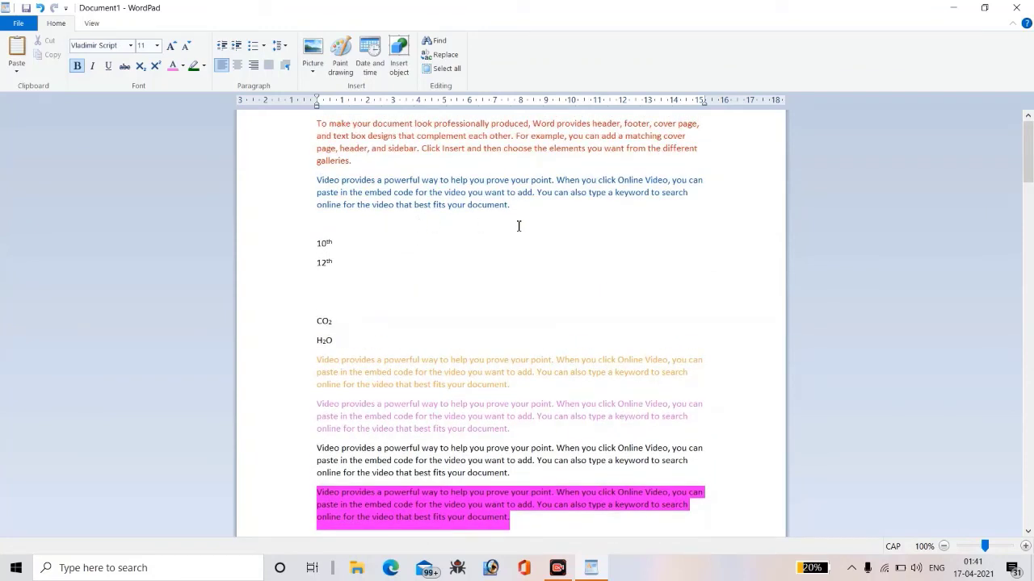
drag(512, 205, 316, 179)
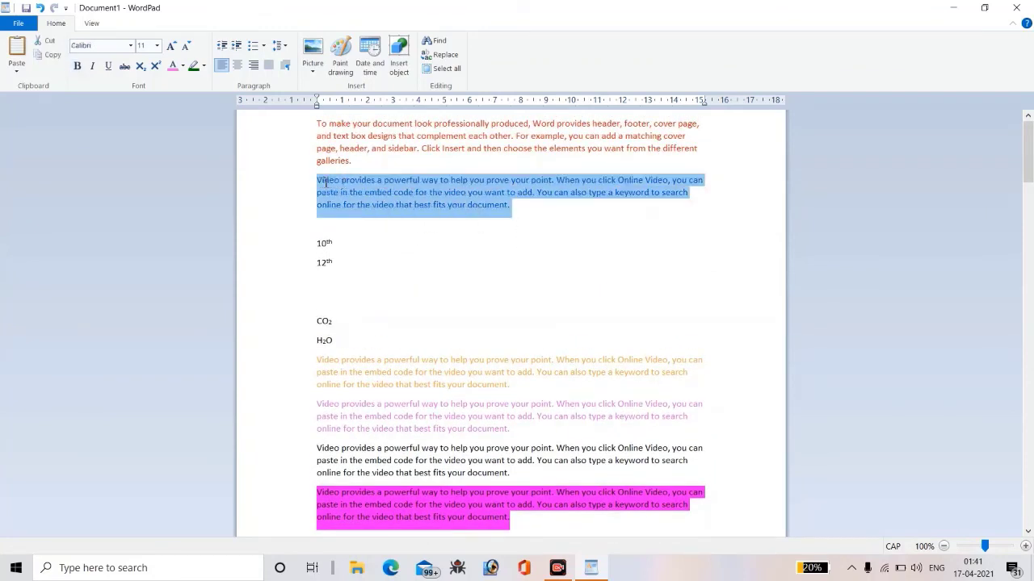
click(170, 46)
click(170, 46)
click(170, 46)
click(170, 46)
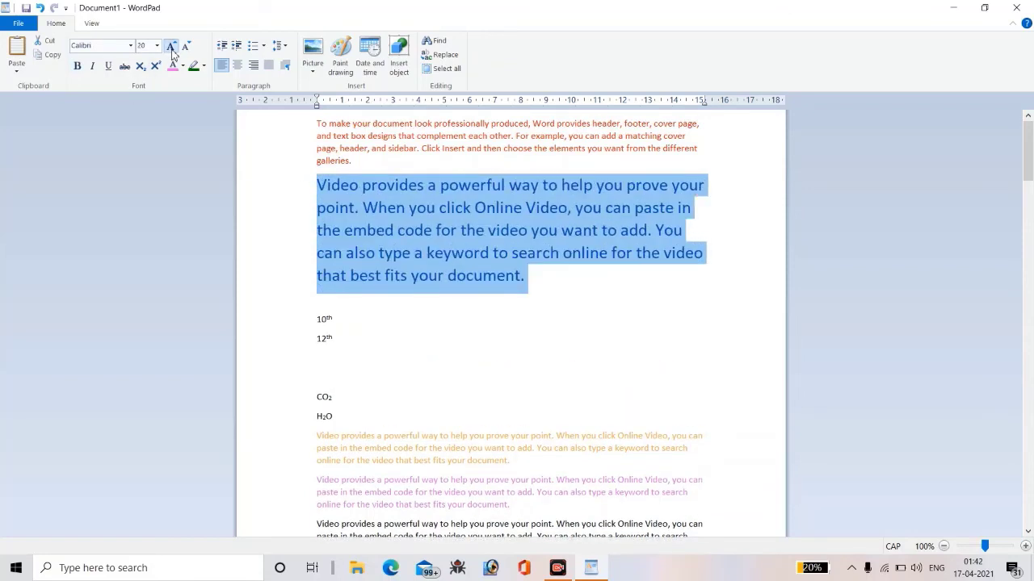
click(170, 47)
click(171, 46)
click(171, 48)
click(171, 48)
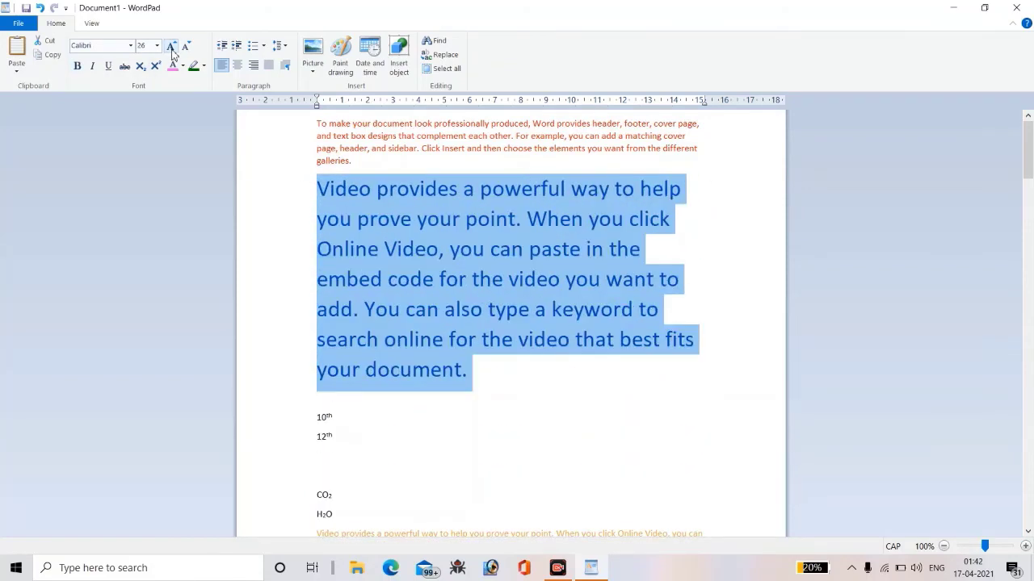
- Shrink the text of the blue "Video provides" paragraph step by step to size 16
click(185, 47)
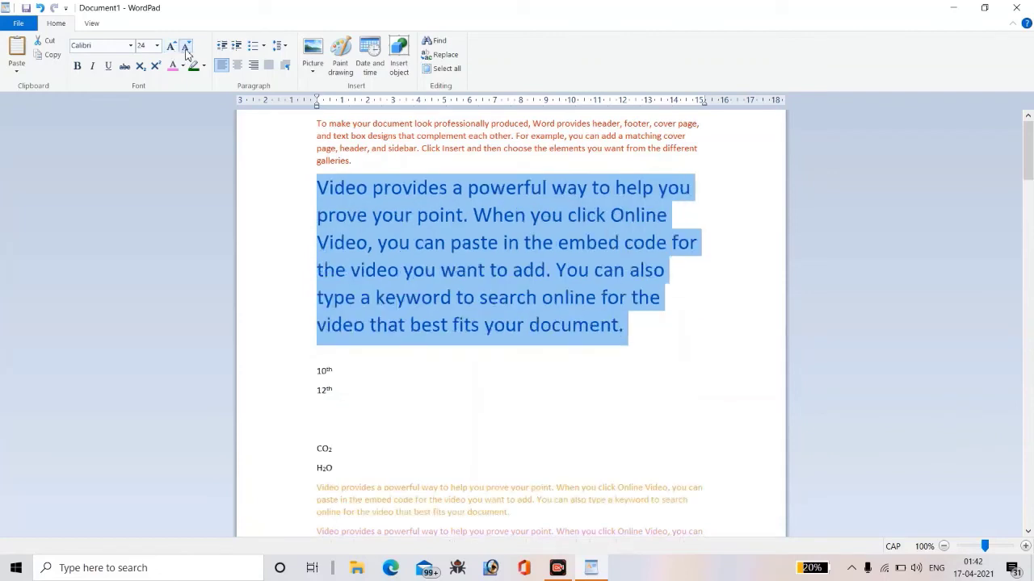
click(185, 47)
click(184, 47)
click(185, 47)
click(185, 47)
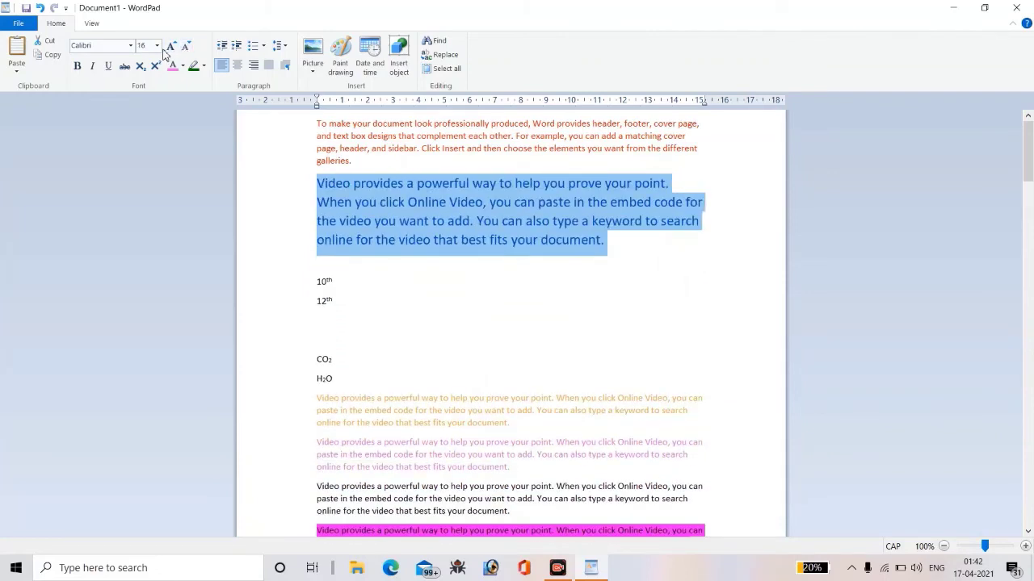
- Choose font size 24 from the preset sizes for the blue "Video provides" paragraph
click(157, 46)
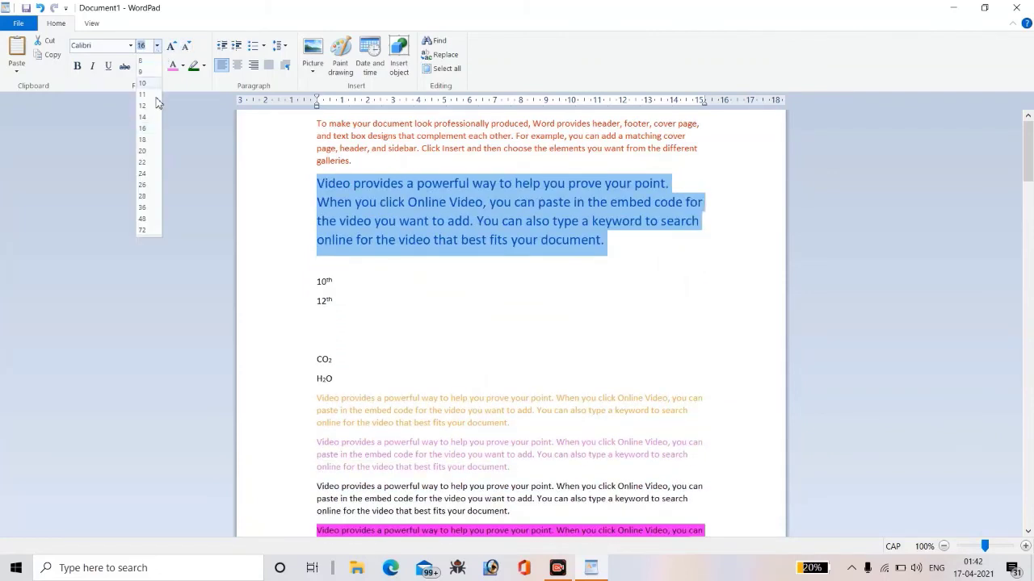
click(143, 174)
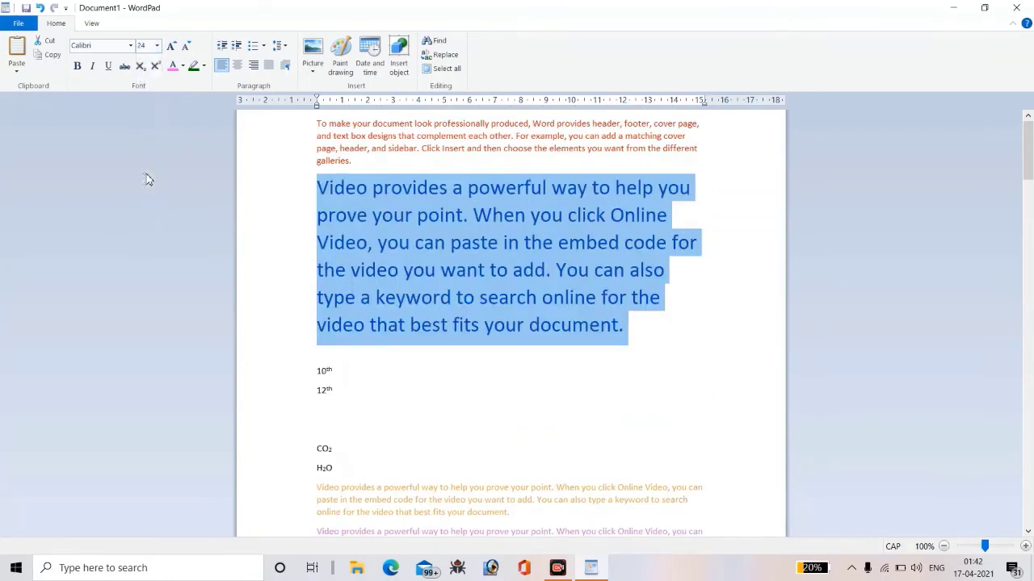
- Enter font size 16 for the blue "Video provides" paragraph and deselect it
click(151, 50)
key(BackSpace)
key(Return)
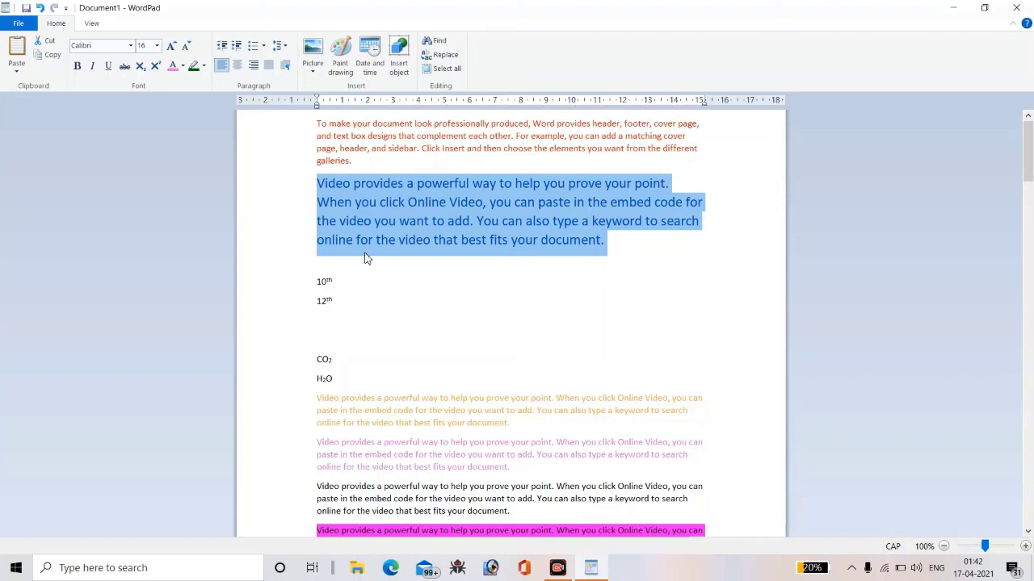
click(456, 252)
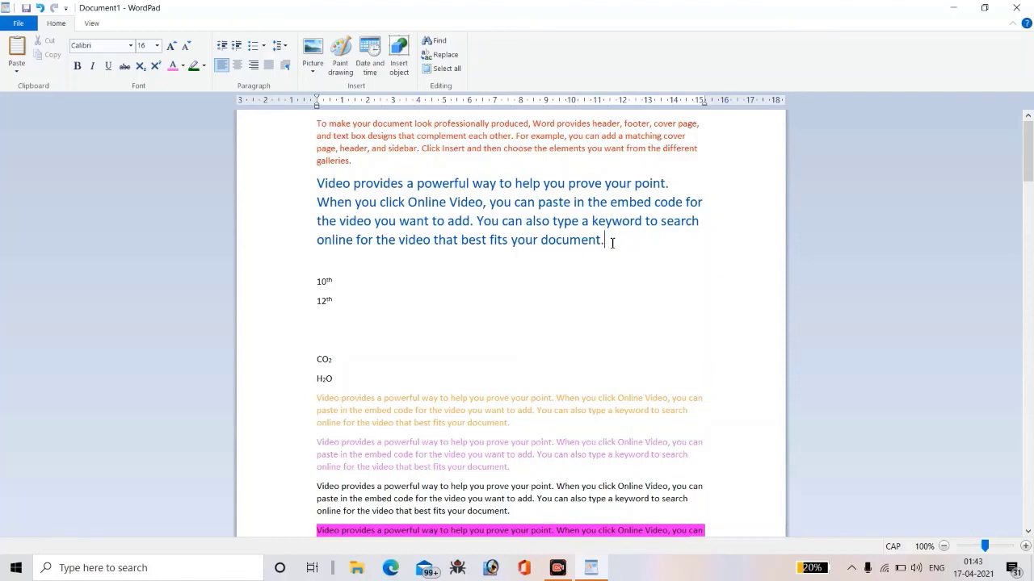
- Select the whole blue "Video provides" paragraph above 10th again
drag(613, 243, 308, 190)
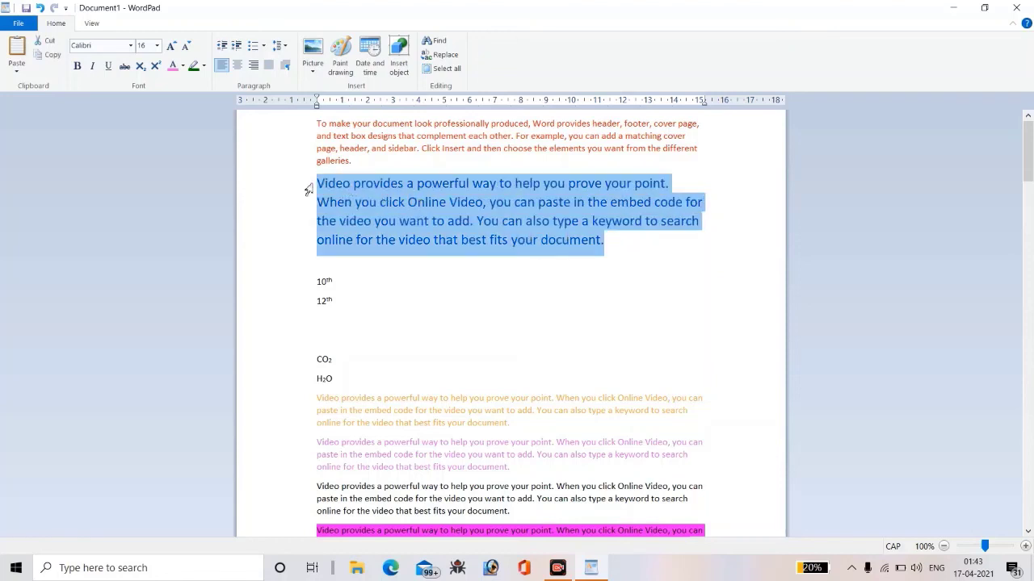